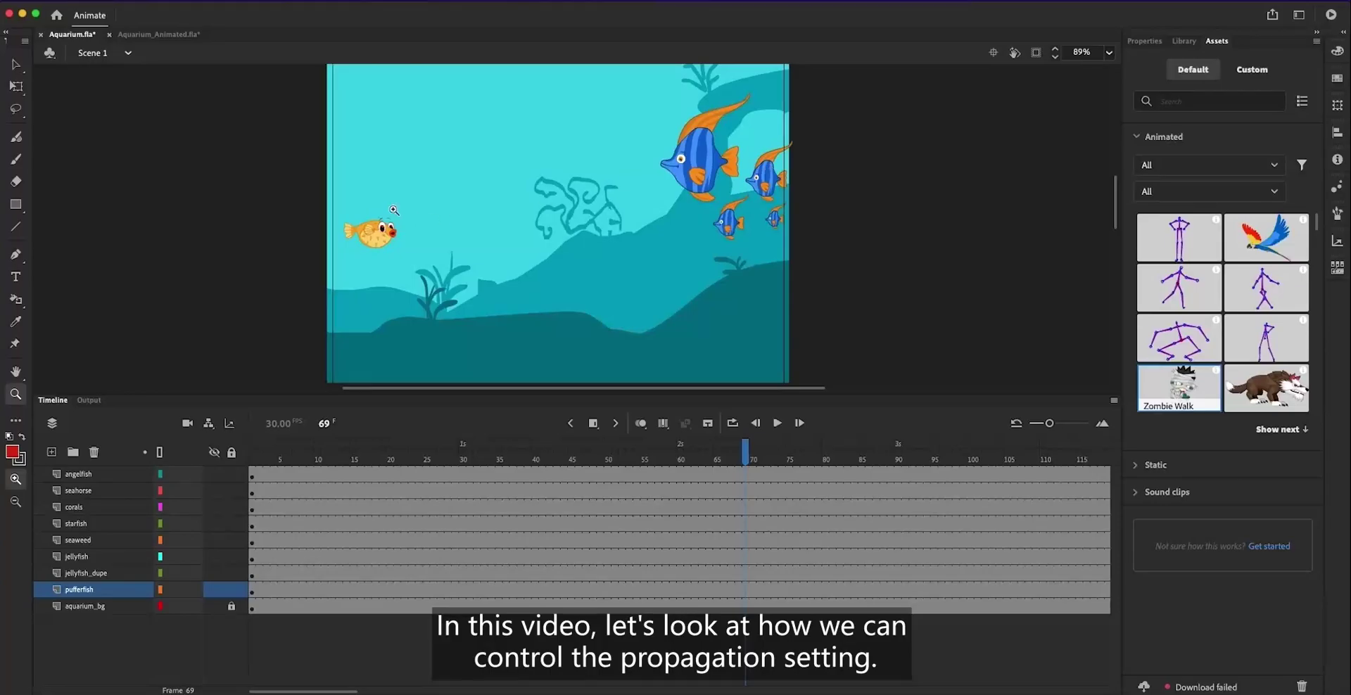
# Enter the puffer fish symbol and examine how its part layers are parented to the body.
pyautogui.press('v')
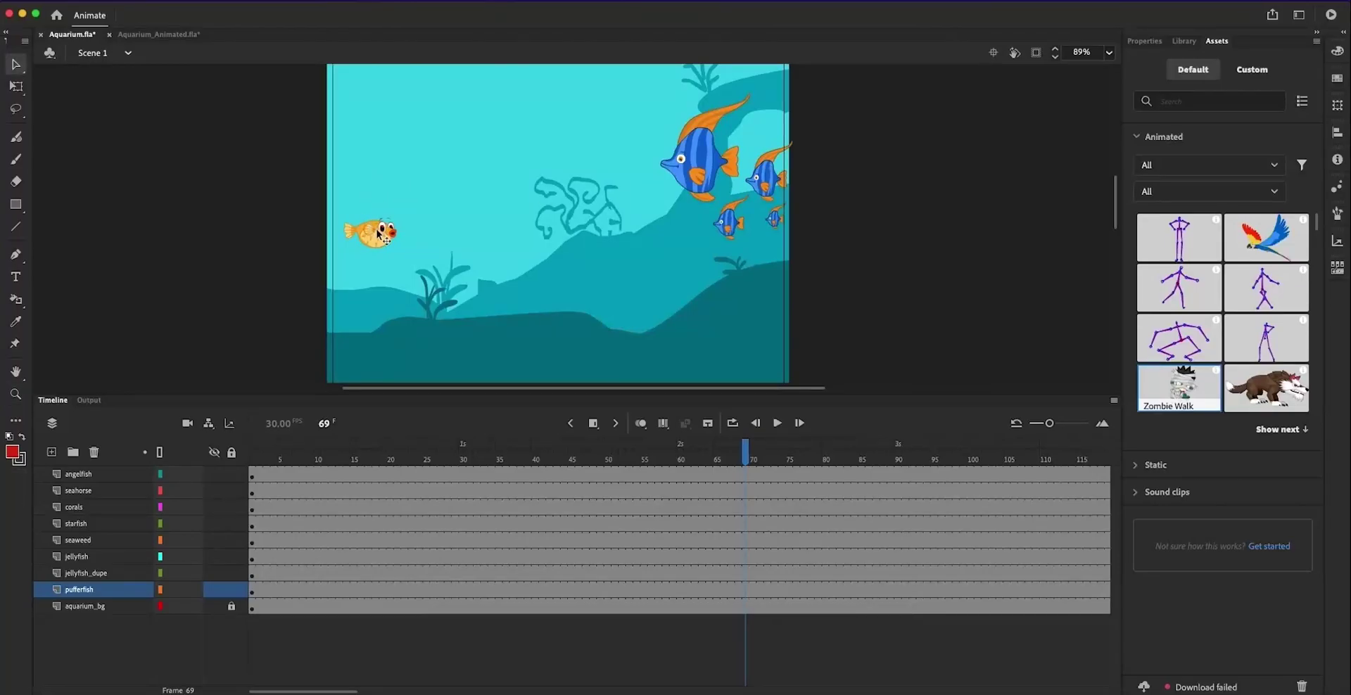
pyautogui.doubleClick(378, 235)
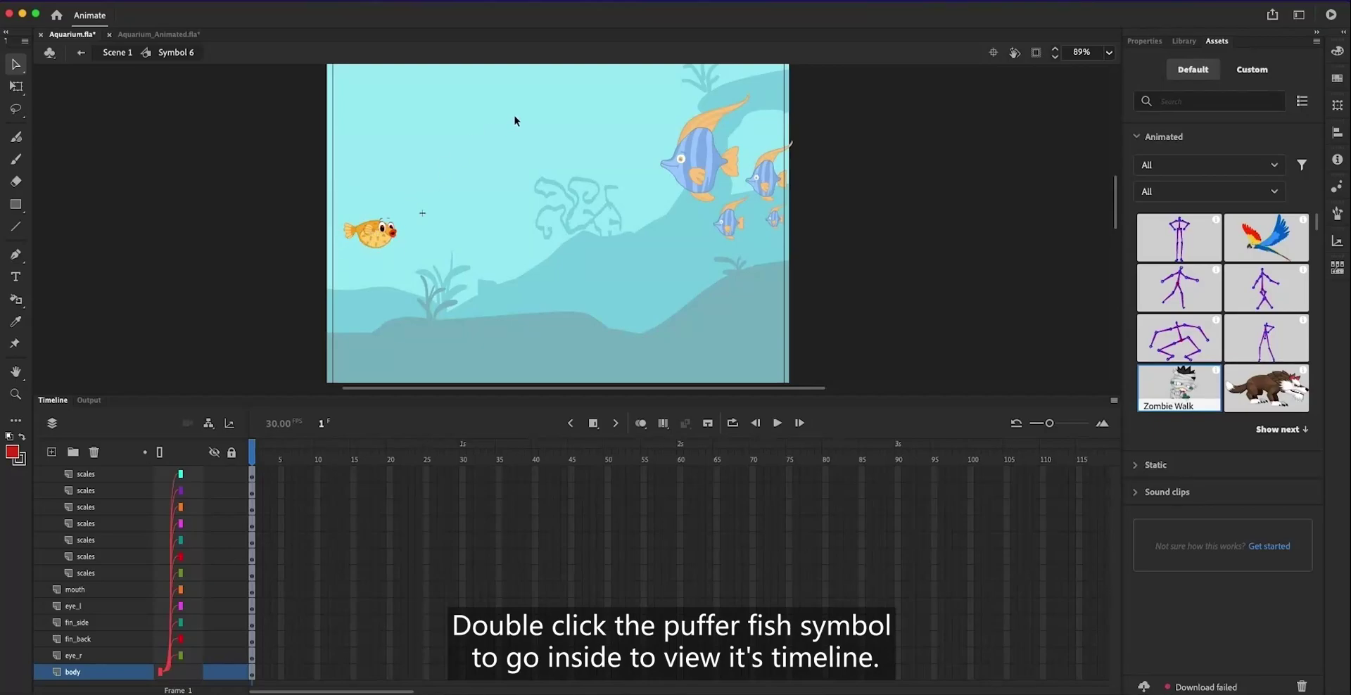
pyautogui.press('z')
pyautogui.moveTo(310, 130); pyautogui.dragTo(460, 297)
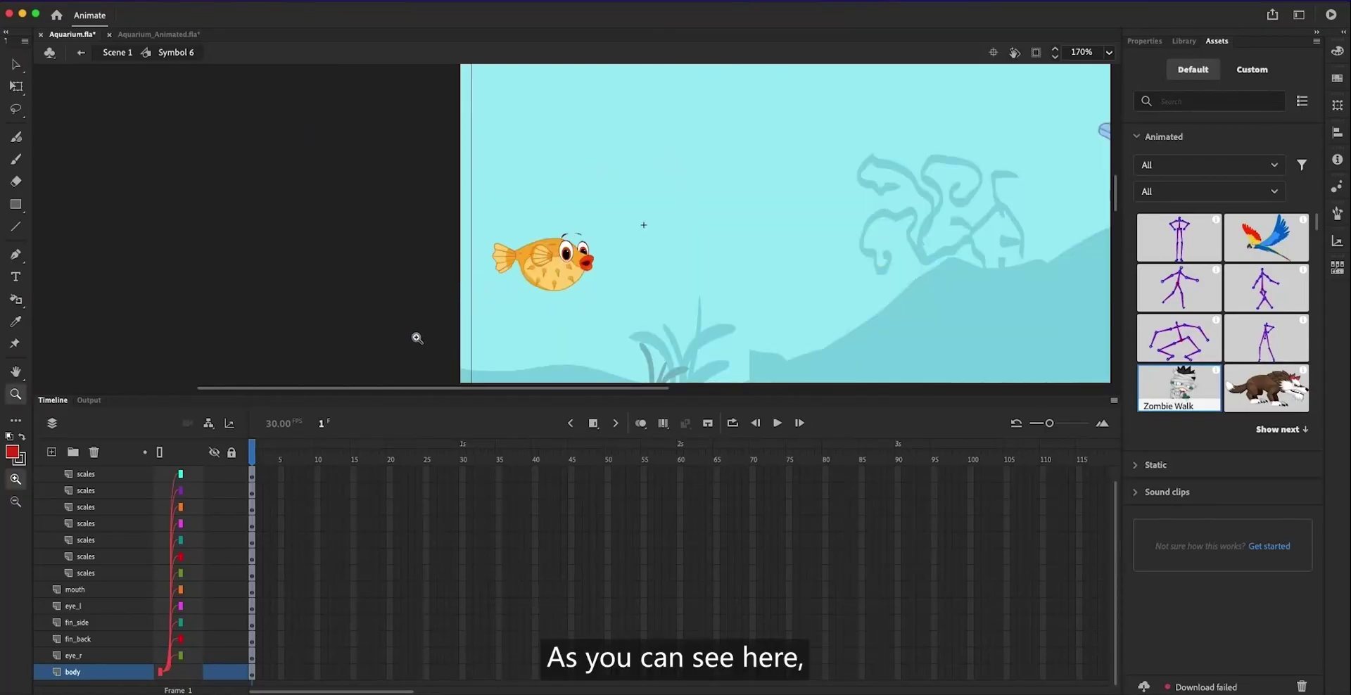
pyautogui.press('v')
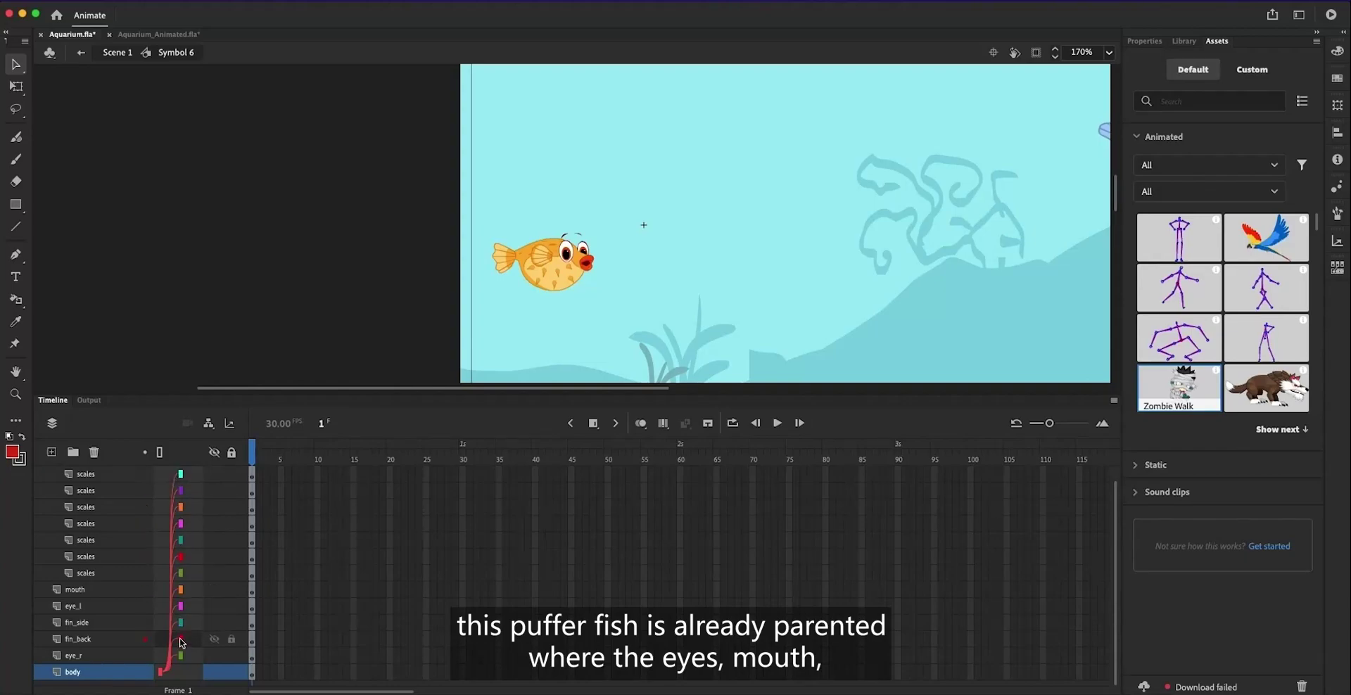
# Try moving the puffer fish's eye, mouth and side fin, undoing each move, and view the body layer in isolation.
pyautogui.press('z')
pyautogui.moveTo(484, 202); pyautogui.dragTo(636, 328)
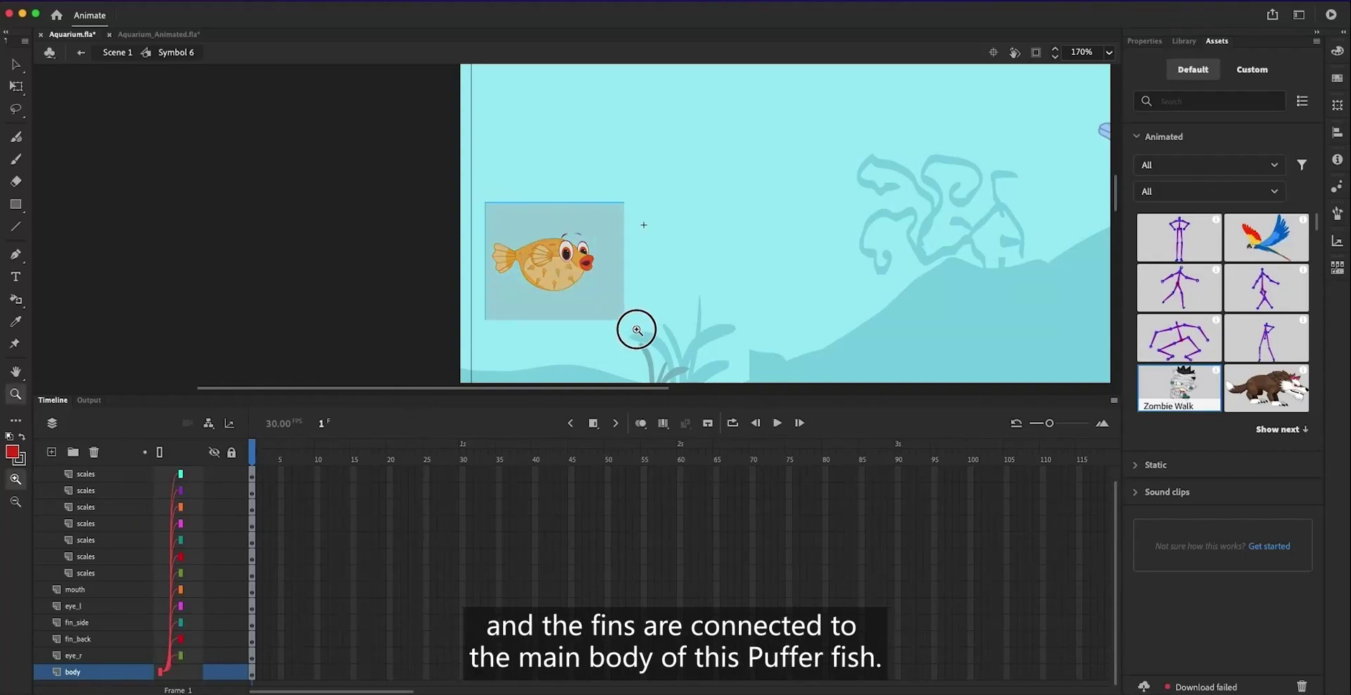
pyautogui.press('v')
pyautogui.moveTo(589, 190); pyautogui.dragTo(619, 141)
pyautogui.press('super+z')
pyautogui.moveTo(642, 215); pyautogui.dragTo(668, 209)
pyautogui.press('super+z')
pyautogui.moveTo(523, 210); pyautogui.dragTo(492, 202)
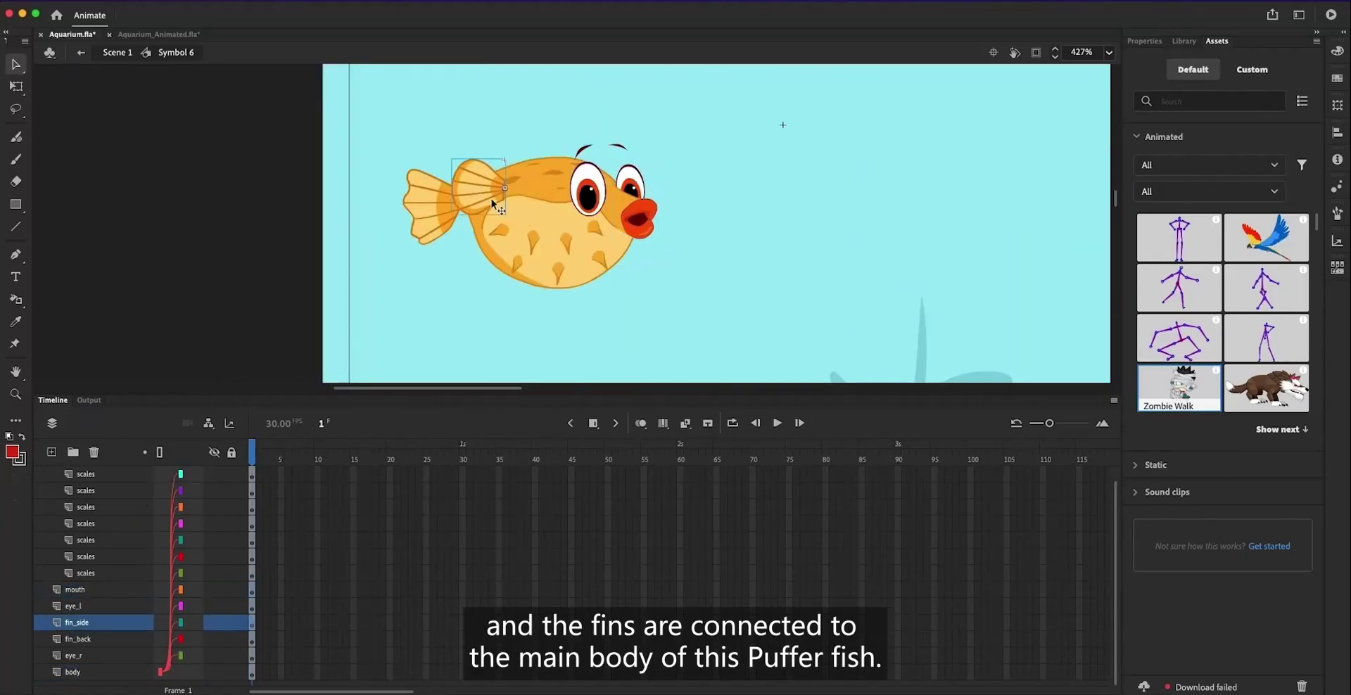
pyautogui.press('super+z')
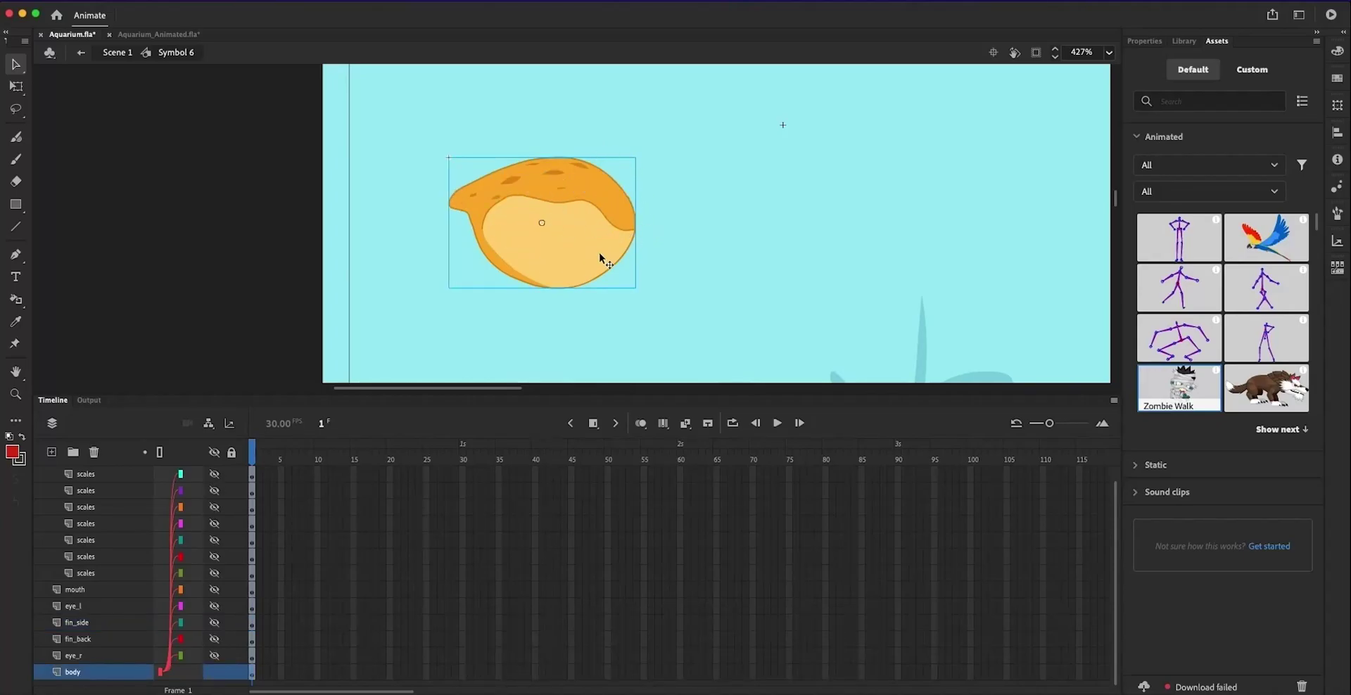
pyautogui.keyDown('alt'); pyautogui.click(214, 672); pyautogui.keyUp('alt')
pyautogui.hotkey('ctrl', '1')
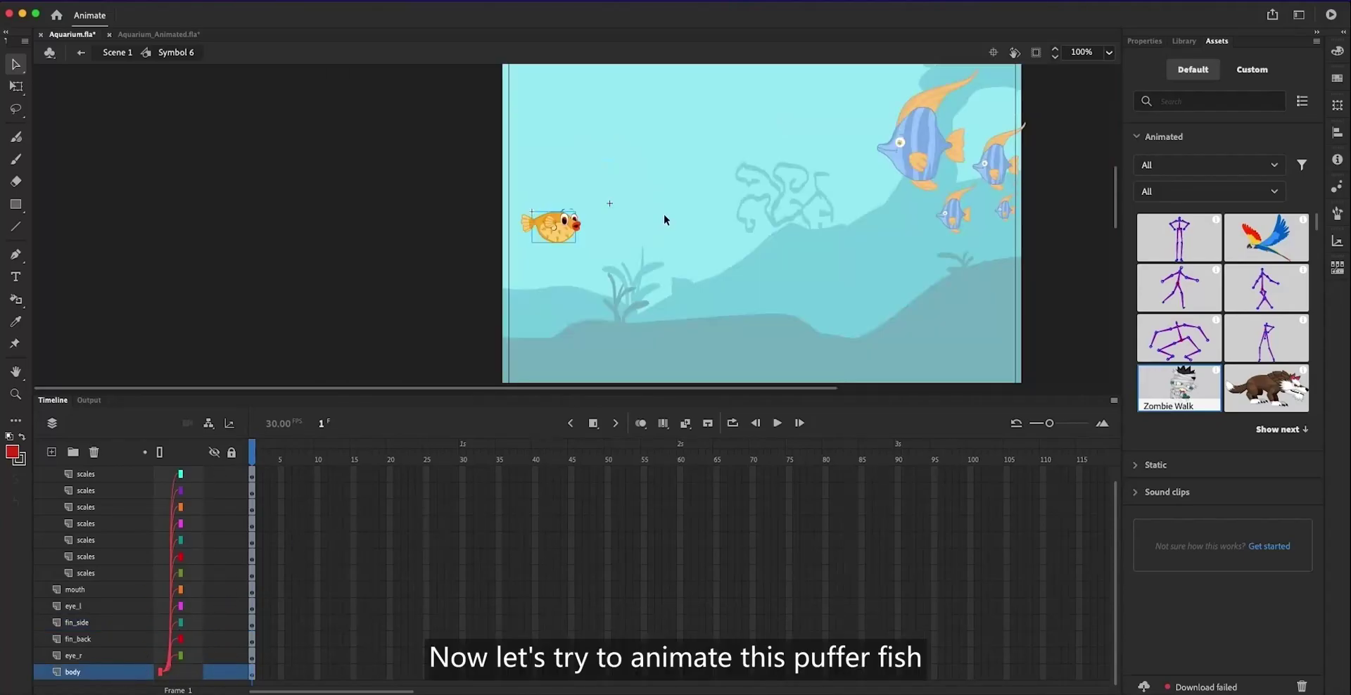
# Return to Scene 1 and scrub through the timeline to preview the angelfish group's movement.
pyautogui.press('super+2')
pyautogui.doubleClick(752, 247)
pyautogui.press('z')
pyautogui.moveTo(435, 82); pyautogui.dragTo(753, 211)
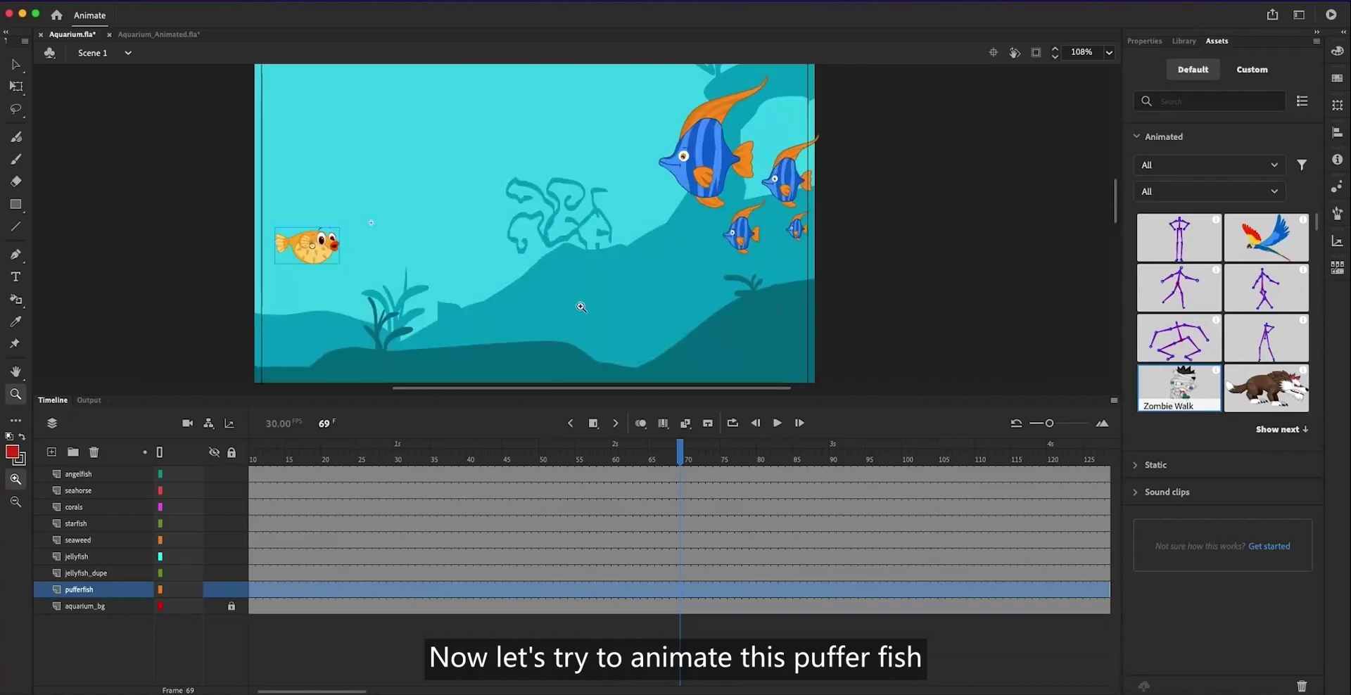
pyautogui.moveTo(211, 467); pyautogui.dragTo(1126, 496)
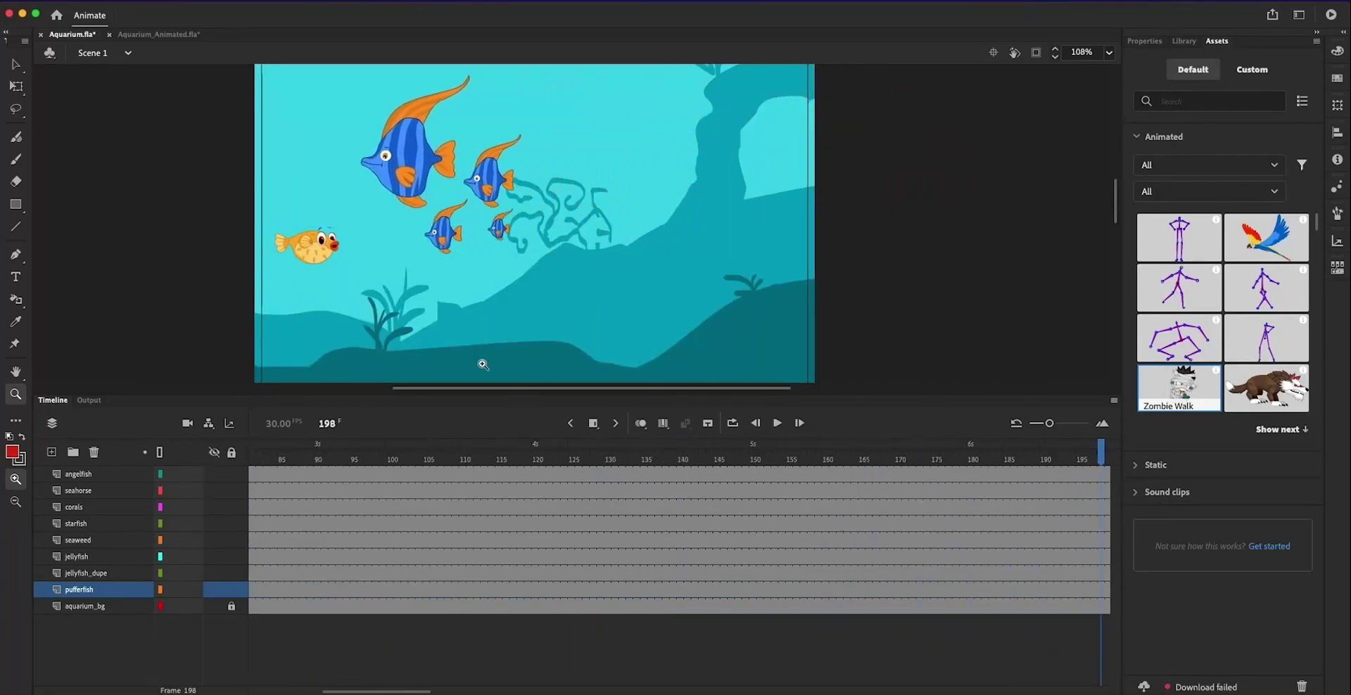
# Extend the frames of all layers inside the puffer fish symbol to frame 320.
pyautogui.press('v')
pyautogui.doubleClick(309, 246)
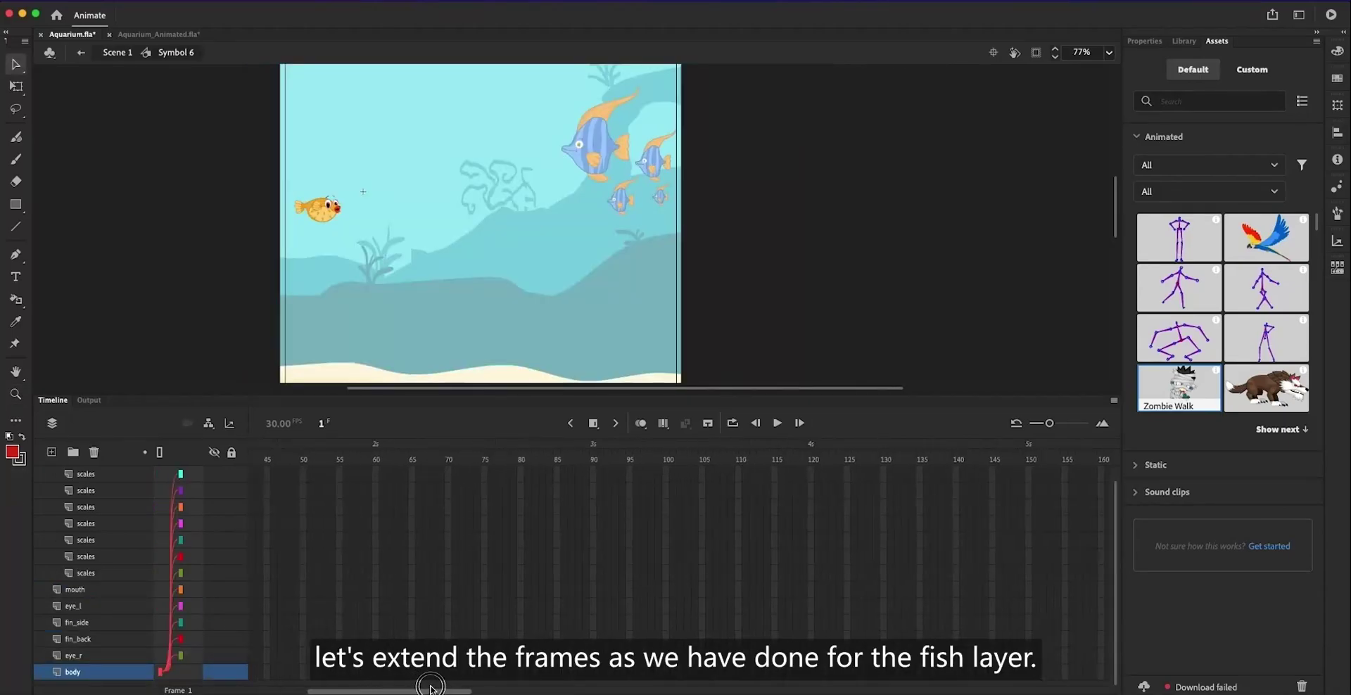
pyautogui.moveTo(528, 681); pyautogui.dragTo(752, 473)
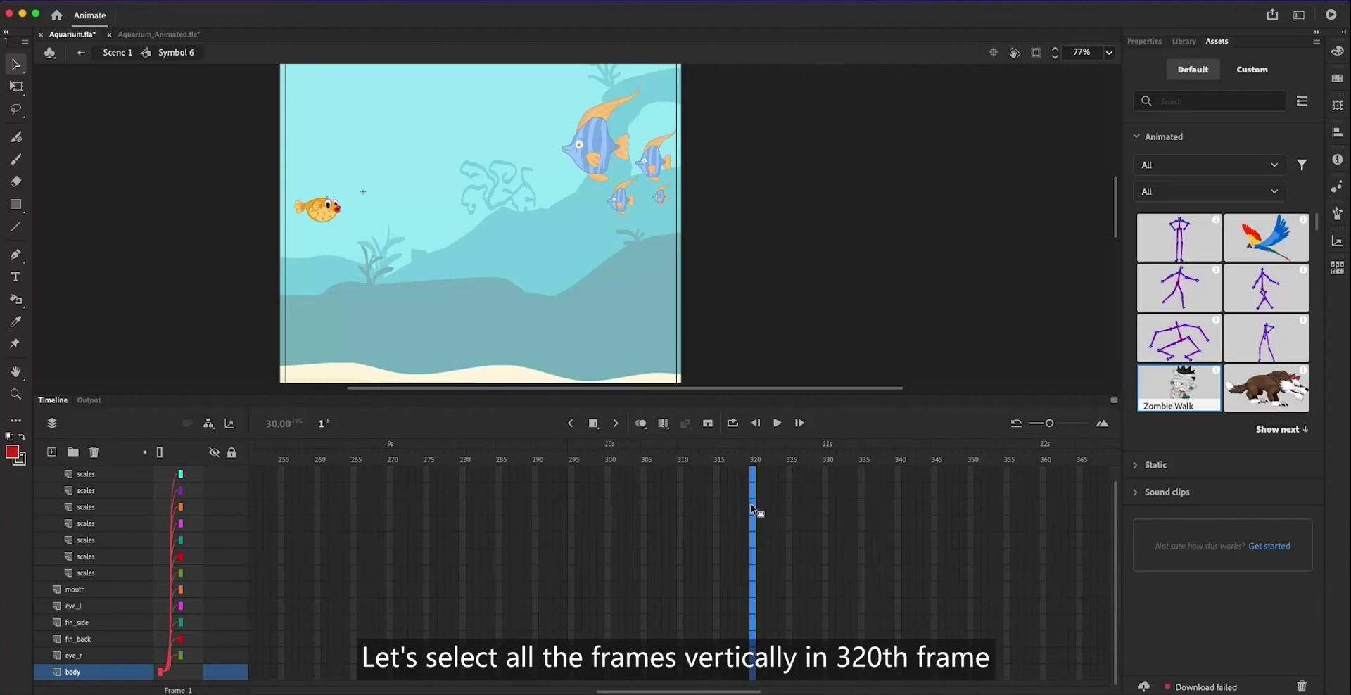
pyautogui.click(593, 423)
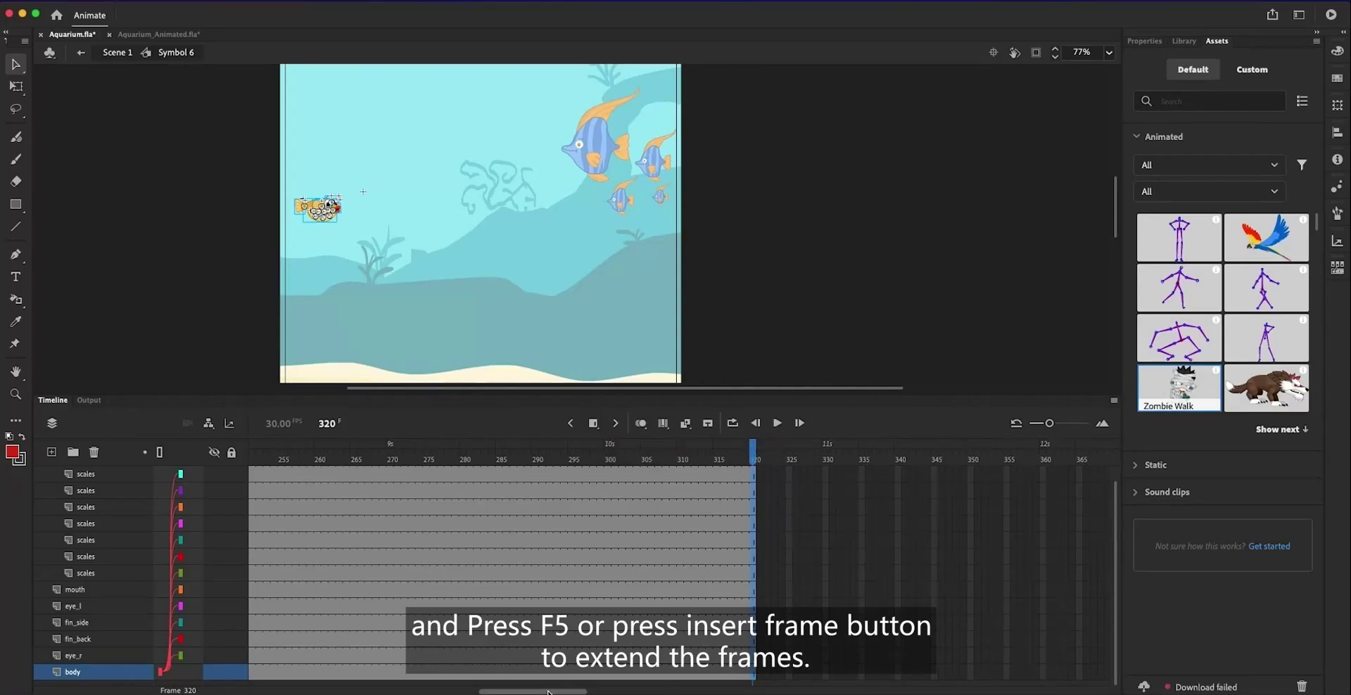
# Try scaling up the body layer at frame 1 with its parented parts, and undo the scaling.
pyautogui.moveTo(552, 692); pyautogui.dragTo(322, 692)
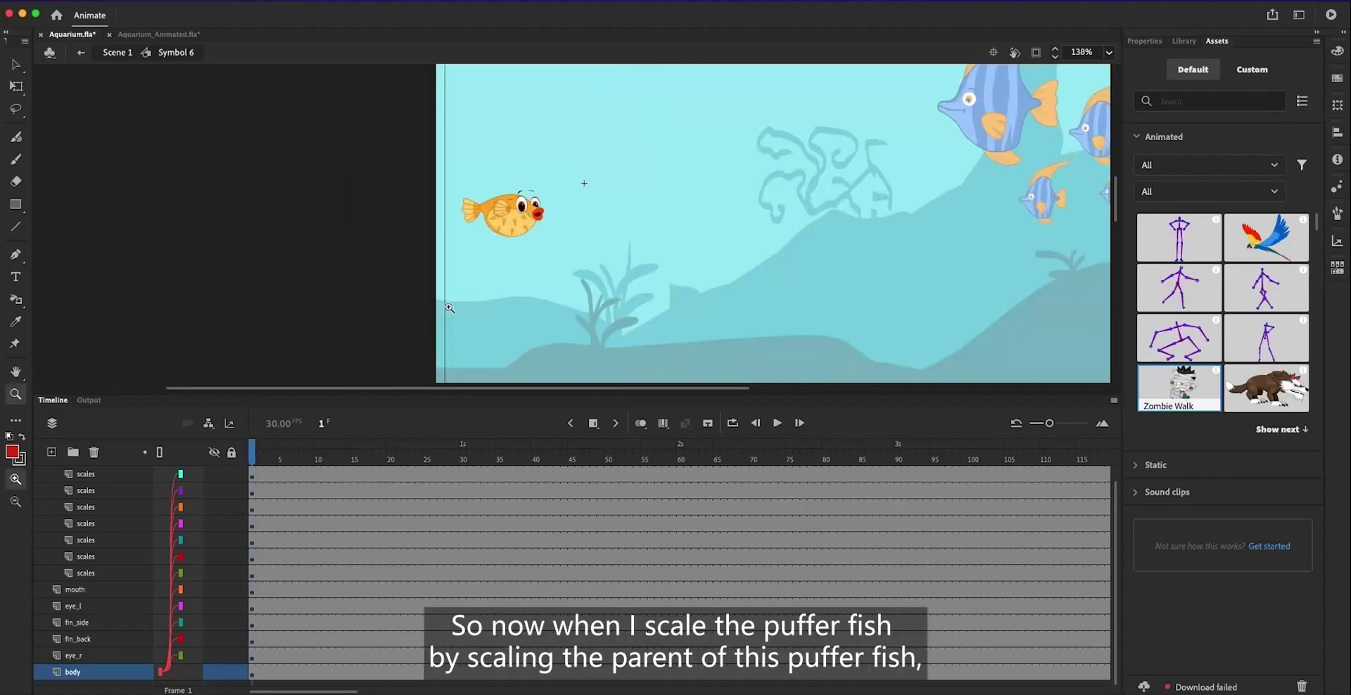
pyautogui.moveTo(612, 200); pyautogui.dragTo(441, 265)
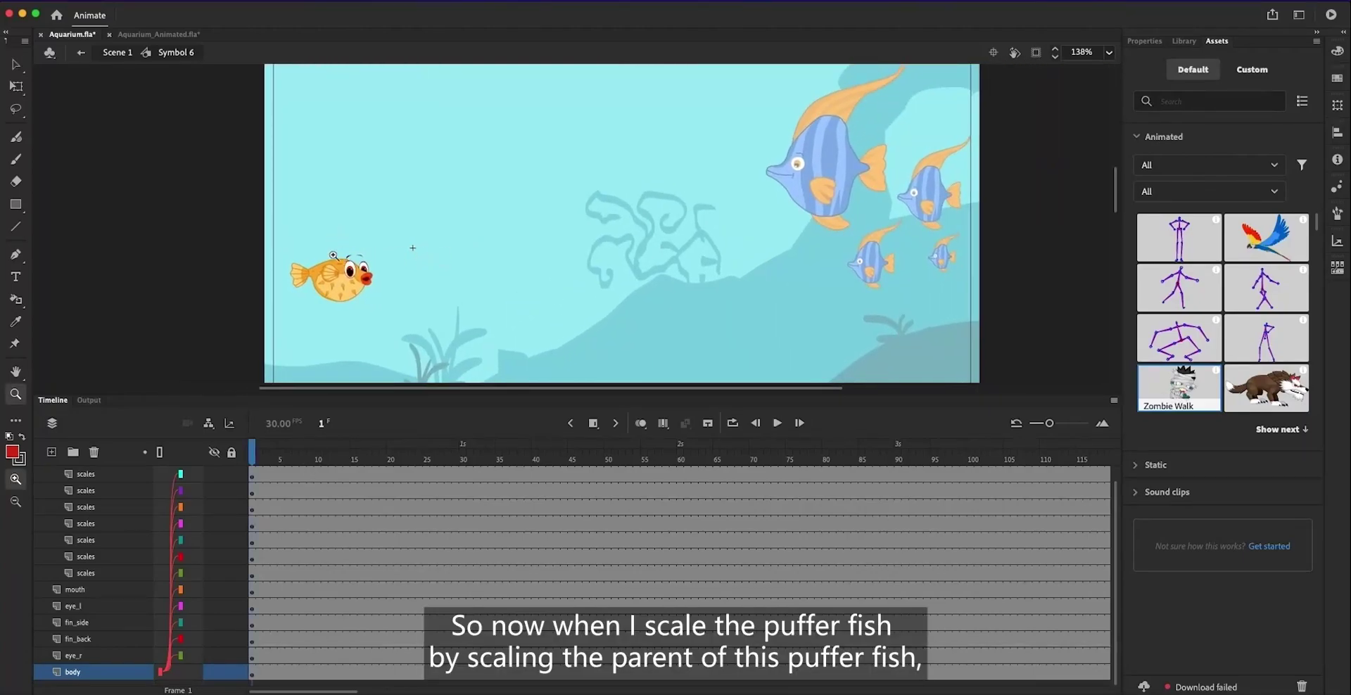
pyautogui.click(88, 677)
pyautogui.press('q')
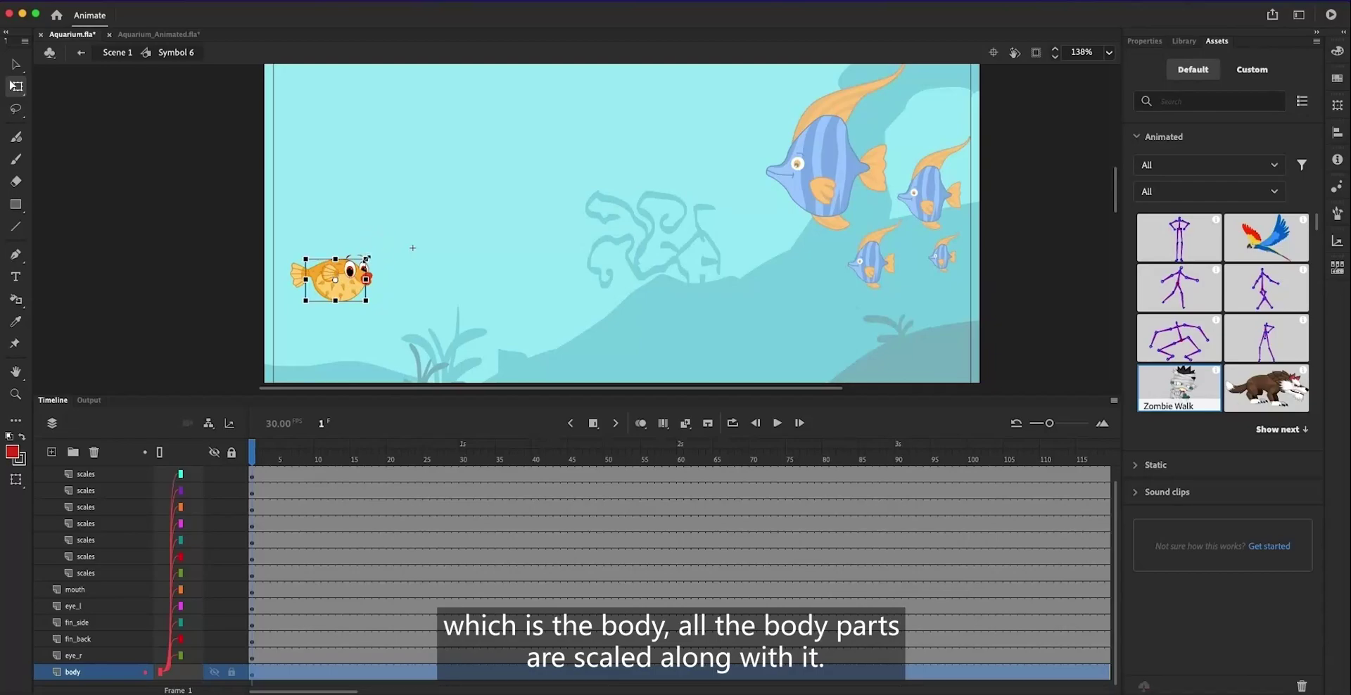
pyautogui.moveTo(366, 259); pyautogui.dragTo(424, 217)
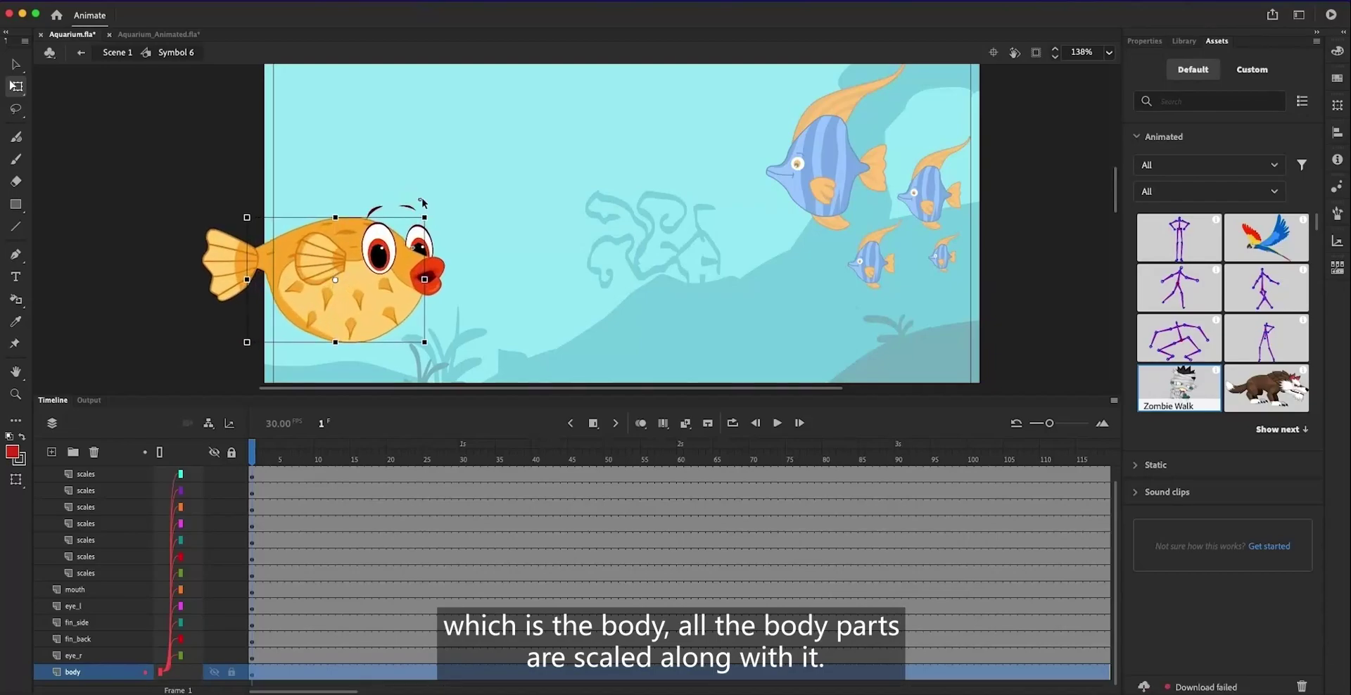
pyautogui.press('super+z')
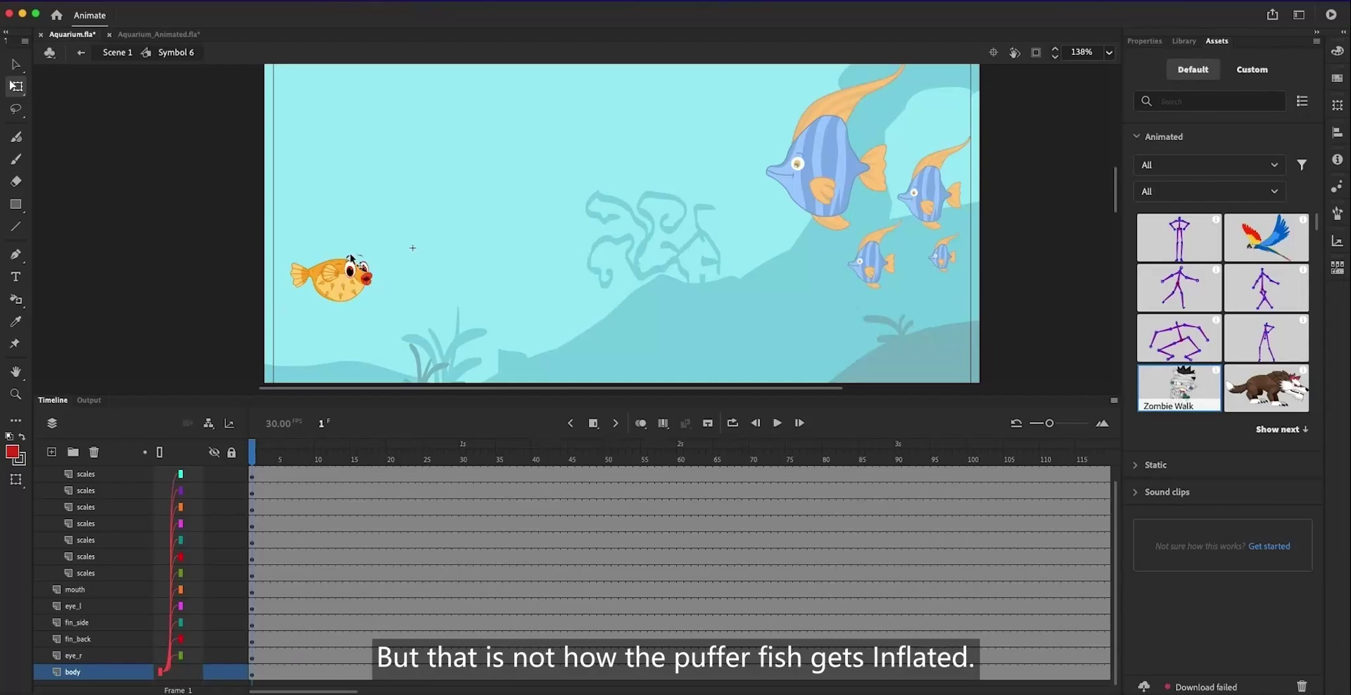
# Examine the layer parenting option Propagate Scale, Skew and Flip.
pyautogui.press('z')
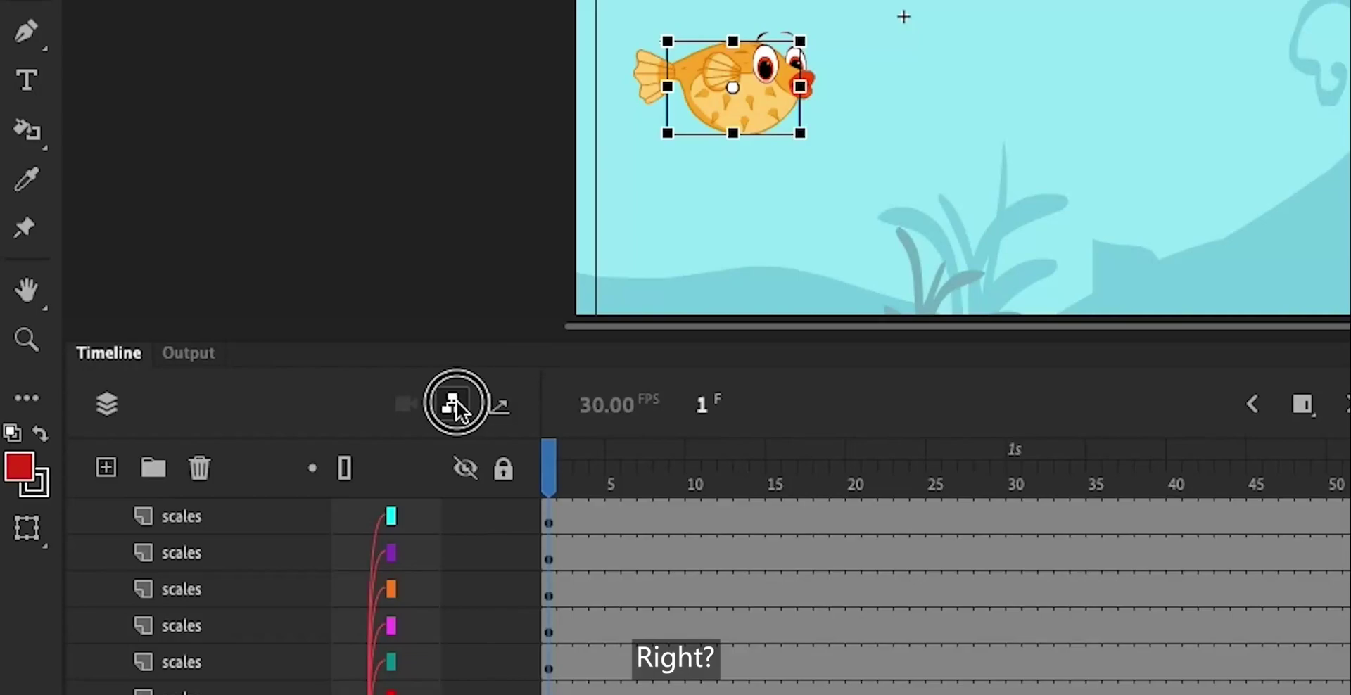
pyautogui.click(456, 403)
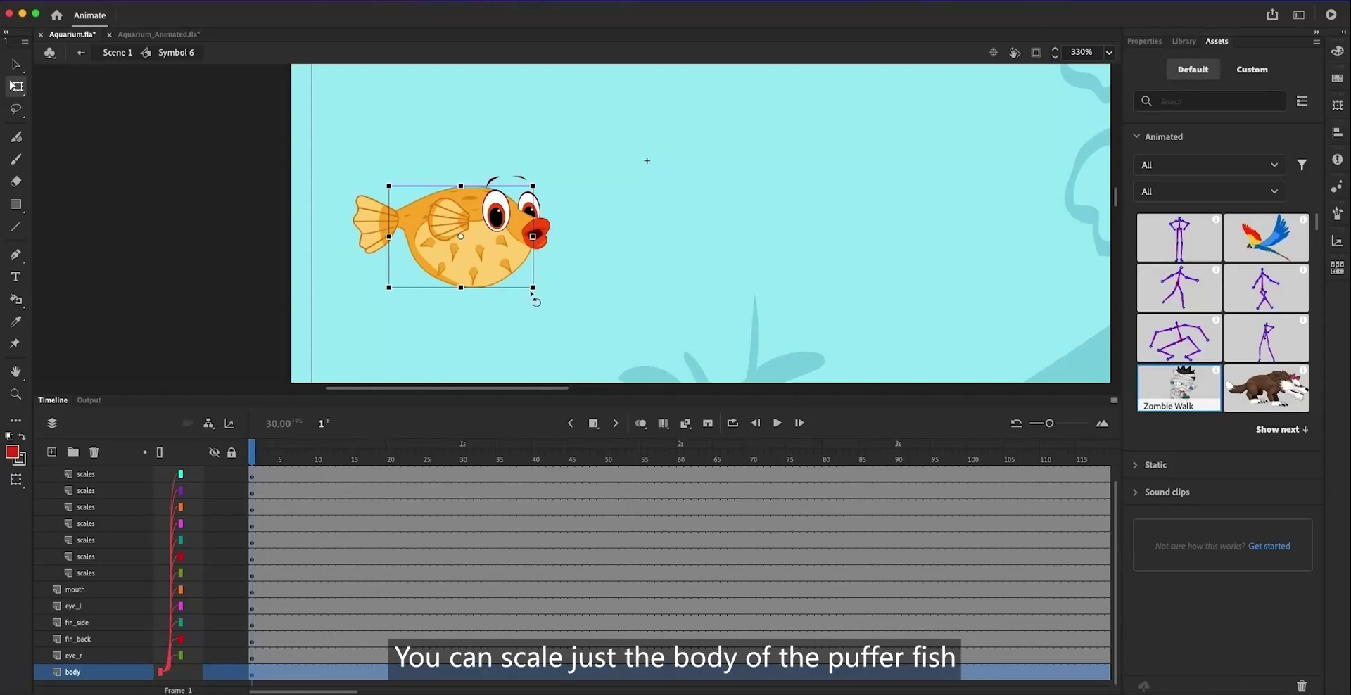
pyautogui.click(208, 423)
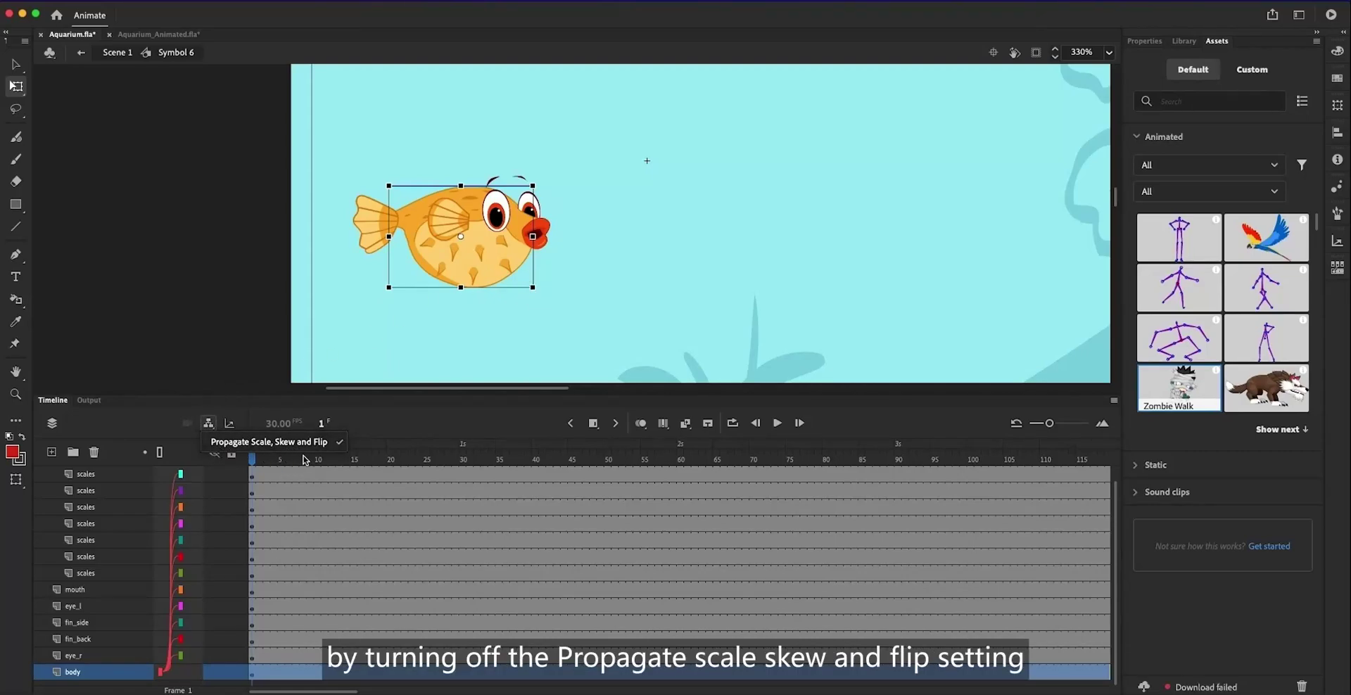
pyautogui.click(470, 340)
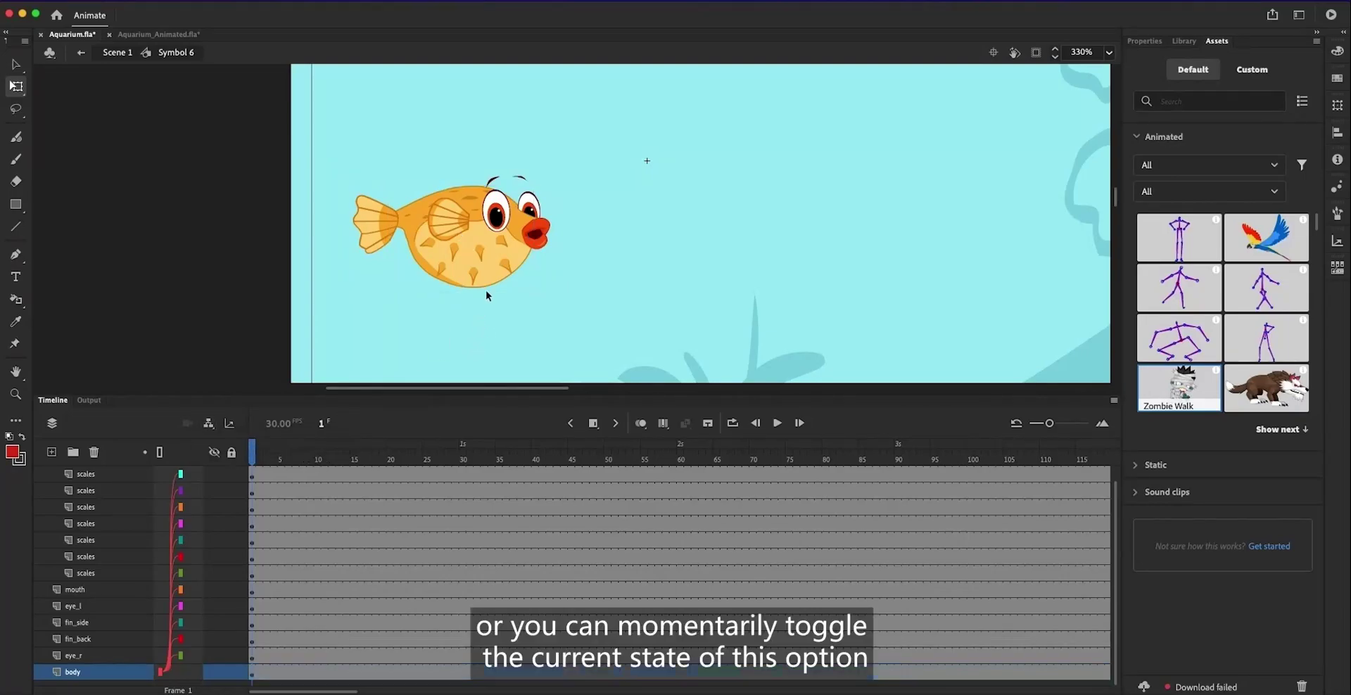
pyautogui.click(208, 423)
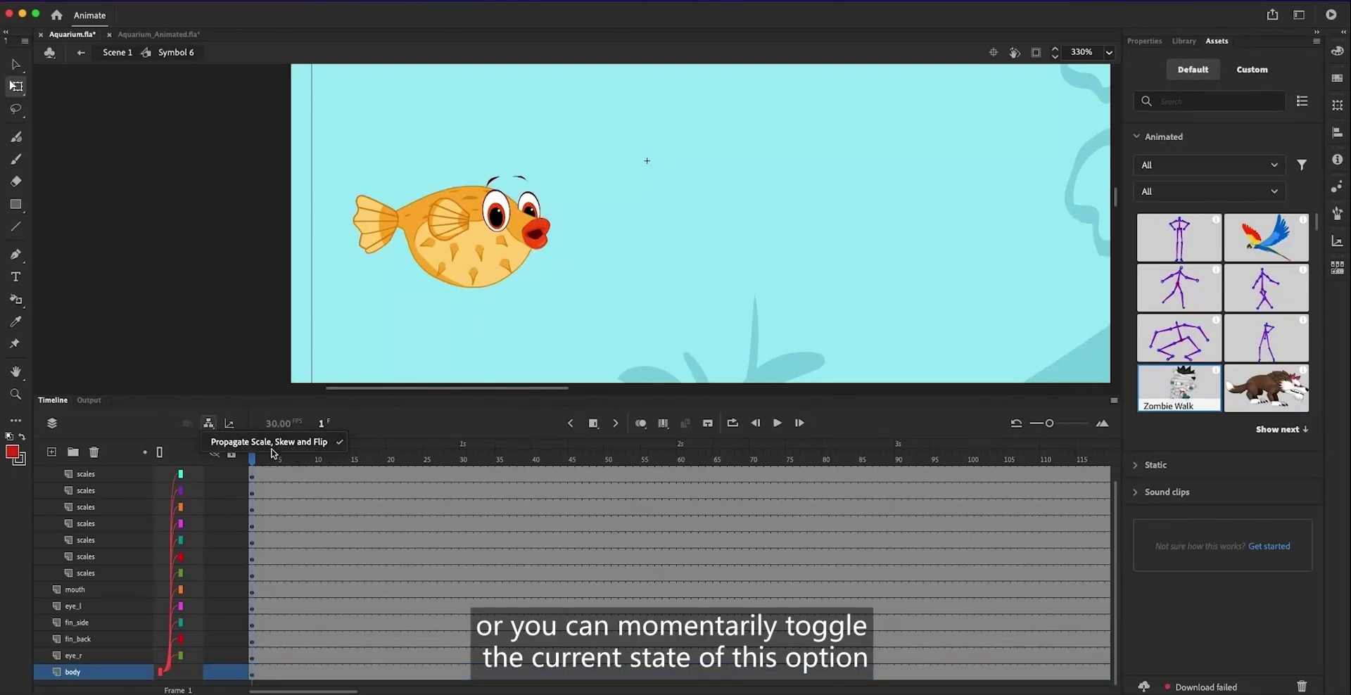
# Try scaling up only the puffer fish's body while momentarily toggling off Propagate Scale, Skew and Flip.
pyautogui.click(541, 292)
pyautogui.click(531, 271)
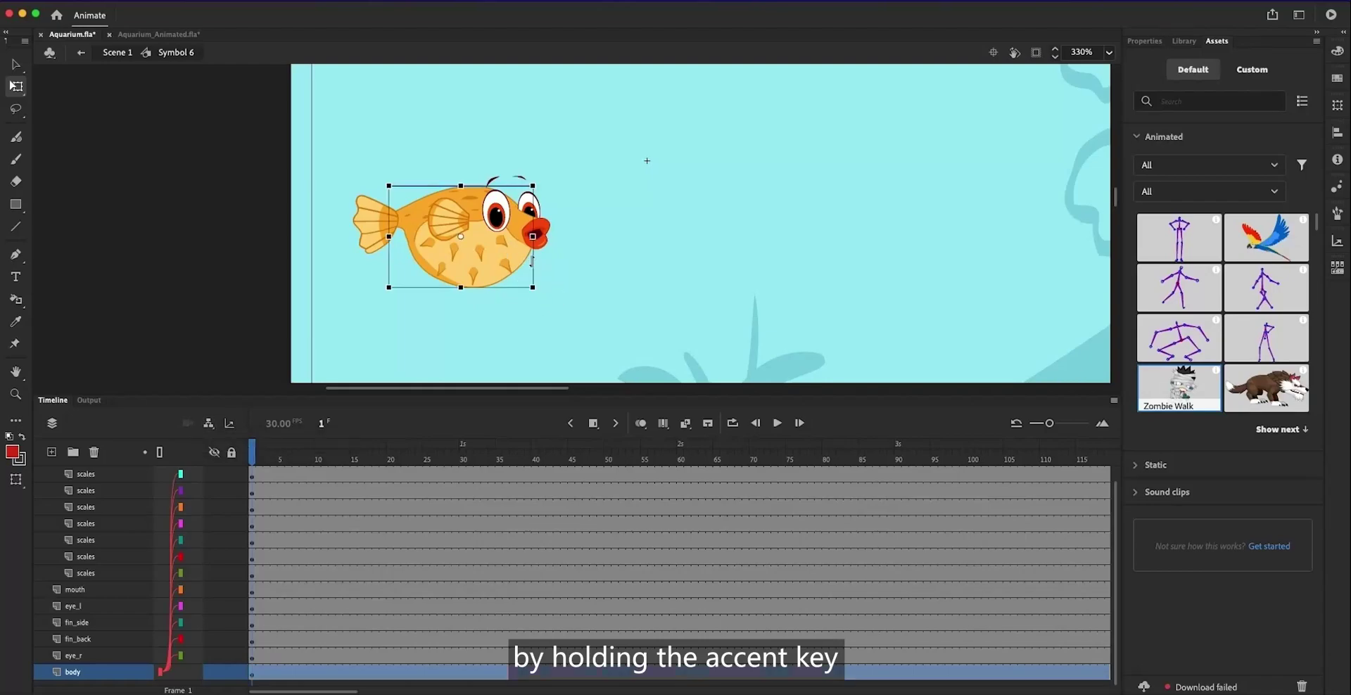
pyautogui.press('`')
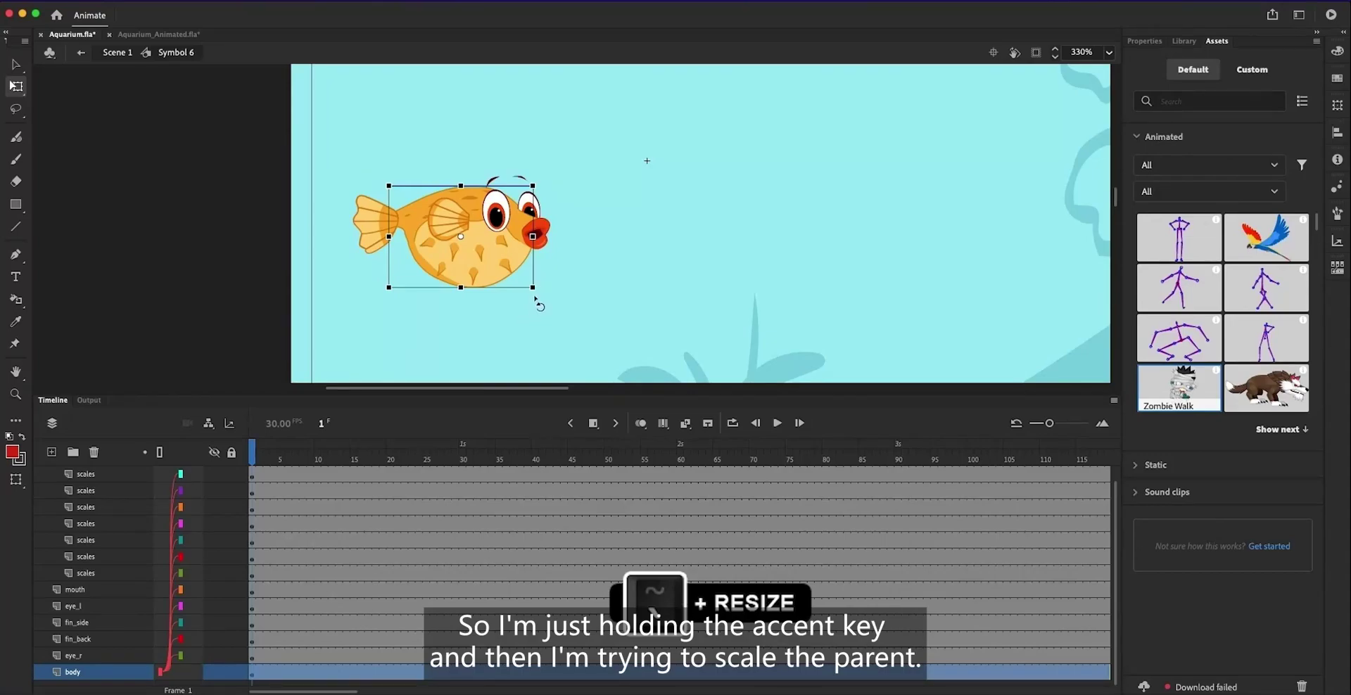
pyautogui.moveTo(535, 290); pyautogui.dragTo(583, 335)
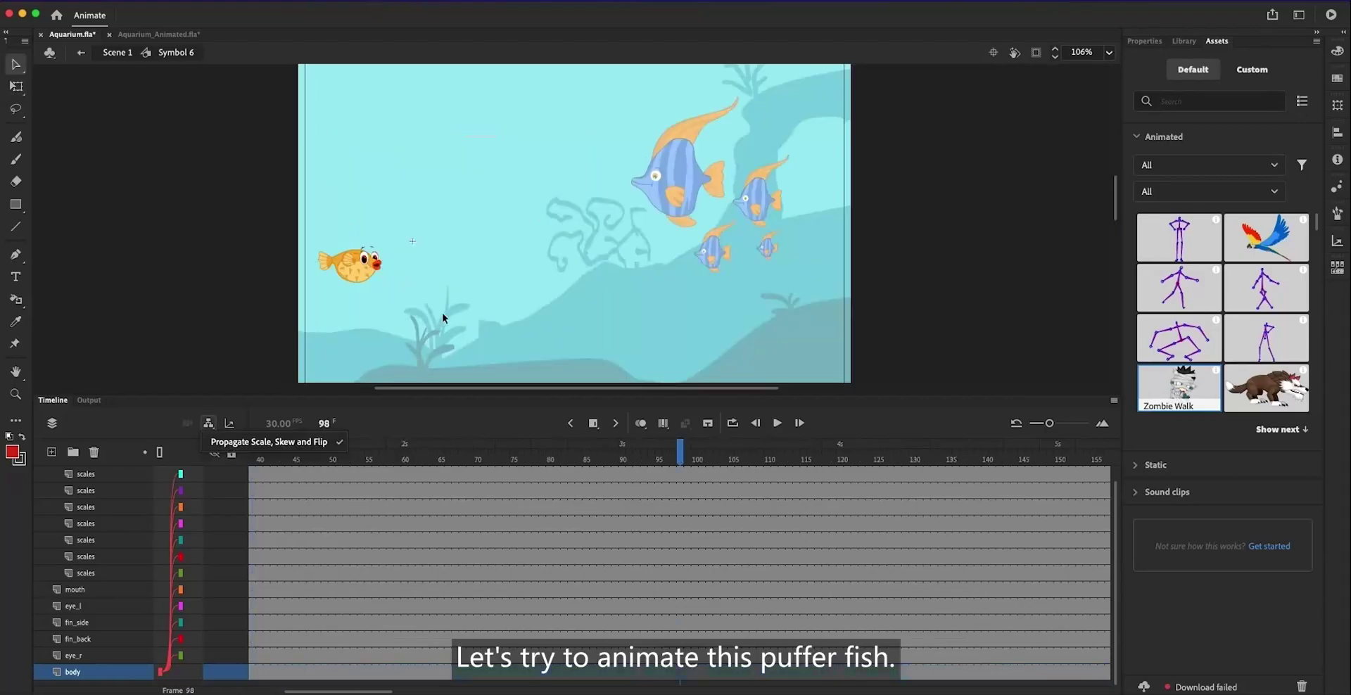
# Insert a keyframe on the body layer at frame 100.
pyautogui.moveTo(686, 467)
pyautogui.mouseDown()
pyautogui.moveTo(608, 456)
pyautogui.moveTo(694, 459)
pyautogui.mouseUp()
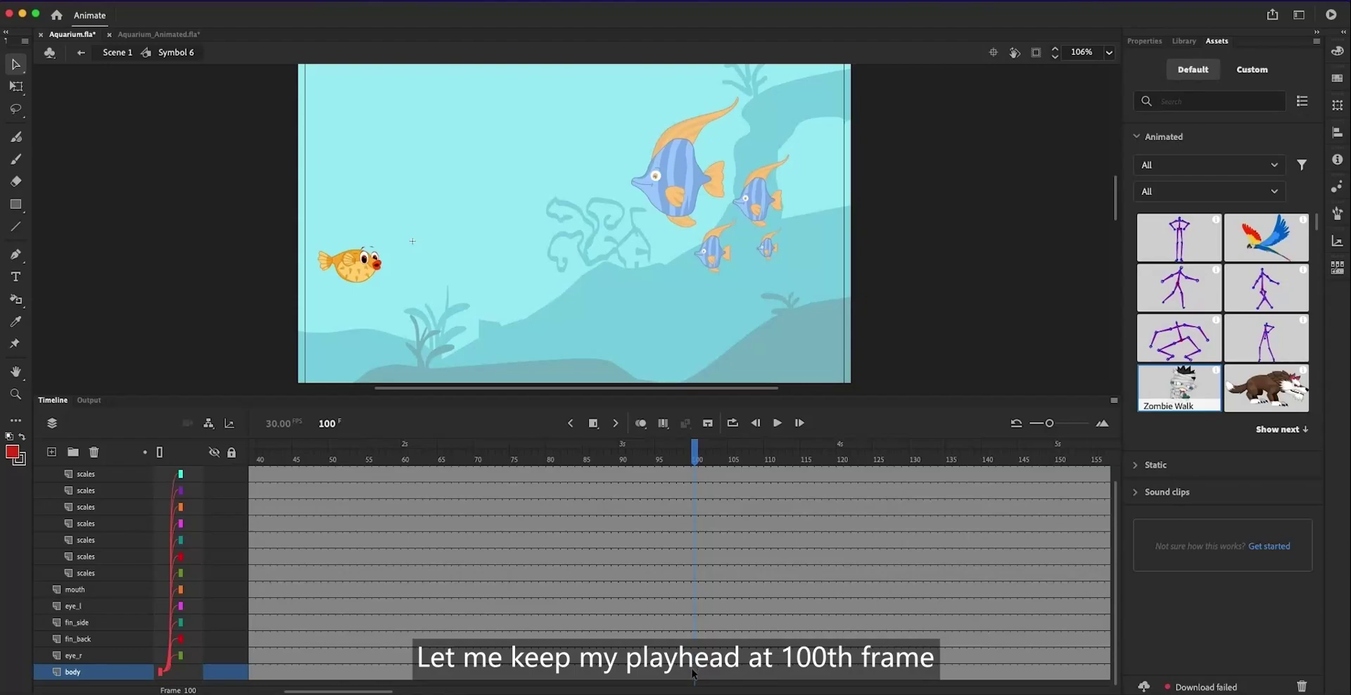
pyautogui.click(693, 674)
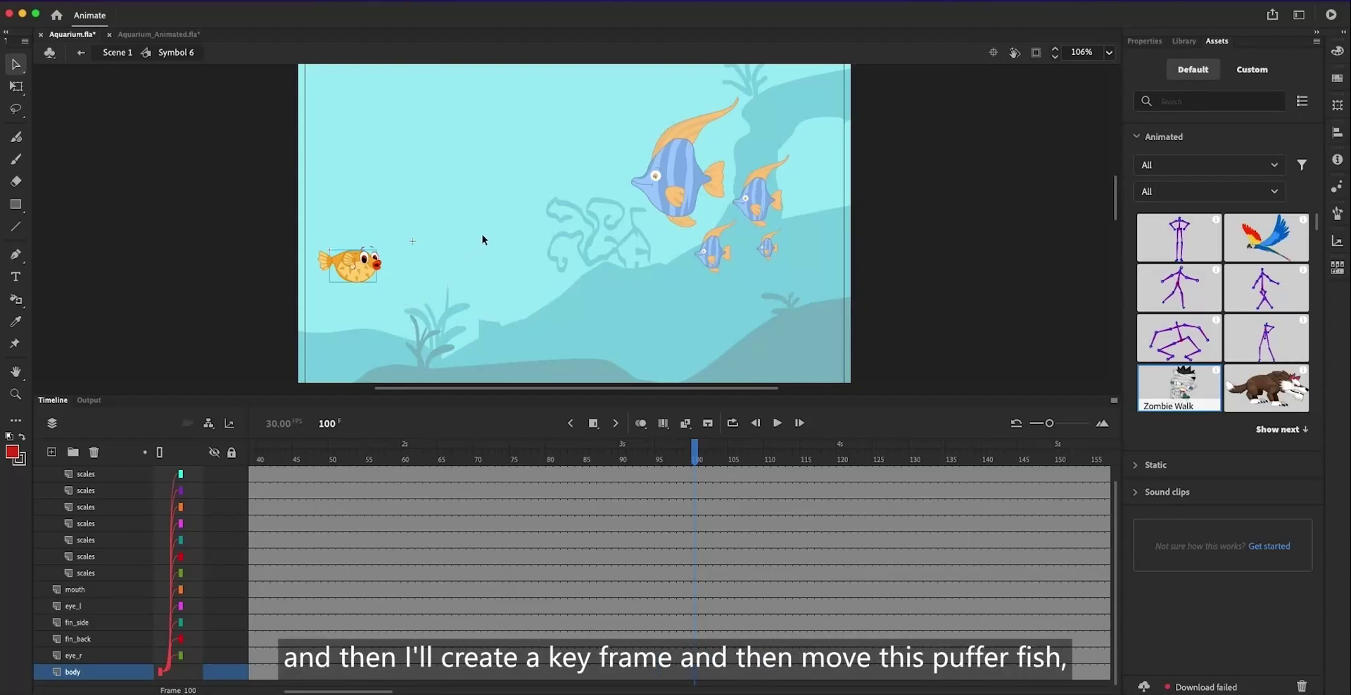
pyautogui.click(593, 423)
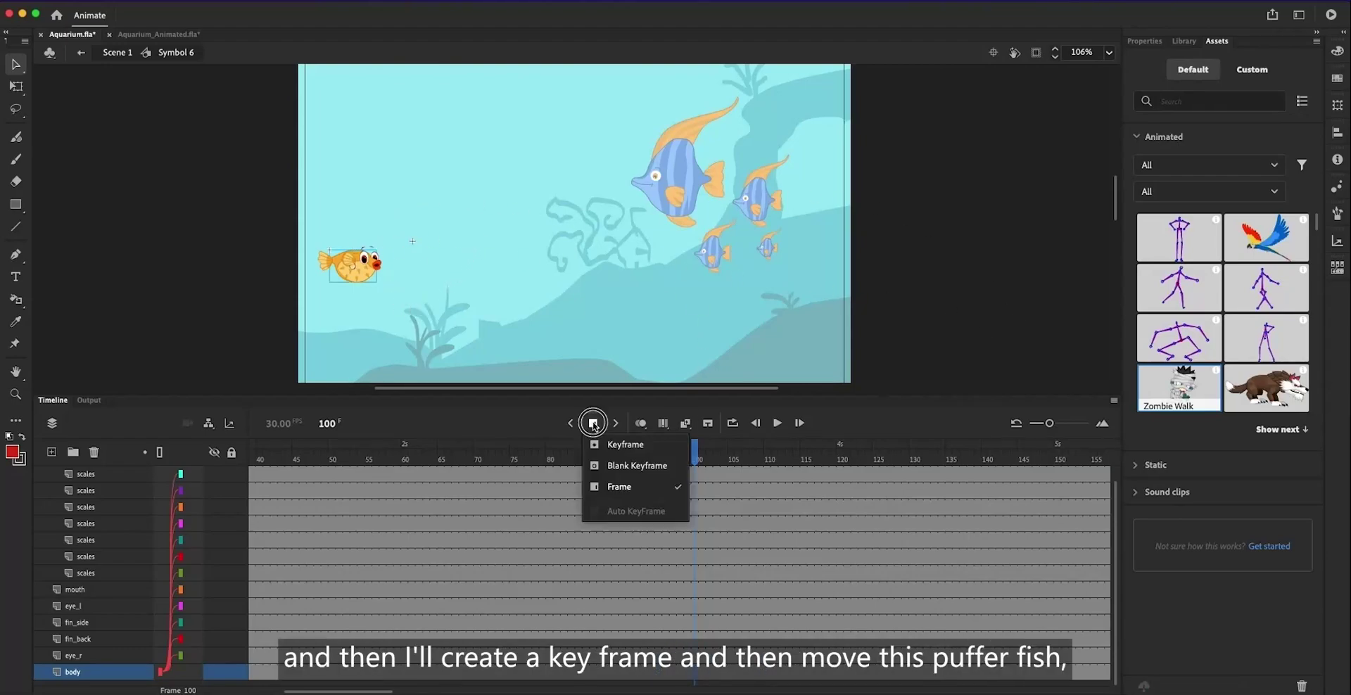
pyautogui.click(617, 445)
# Nudge the puffer fish's body horizontally at frame 100 so the whole fish sits just before the line coral, facing the angelfish.
pyautogui.hotkey('shift', 'Right')
pyautogui.hotkey('shift', 'Right')
pyautogui.hotkey('shift', 'Right')
pyautogui.hotkey('shift', 'Right')
pyautogui.hotkey('shift', 'Right')
pyautogui.hotkey('shift', 'Right')
pyautogui.hotkey('shift', 'Right')
pyautogui.hotkey('shift', 'Right')
pyautogui.hotkey('shift', 'Right')
pyautogui.hotkey('shift', 'Right')
pyautogui.hotkey('shift', 'Right')
pyautogui.hotkey('shift', 'Right')
pyautogui.hotkey('shift', 'Right')
pyautogui.hotkey('shift', 'Right')
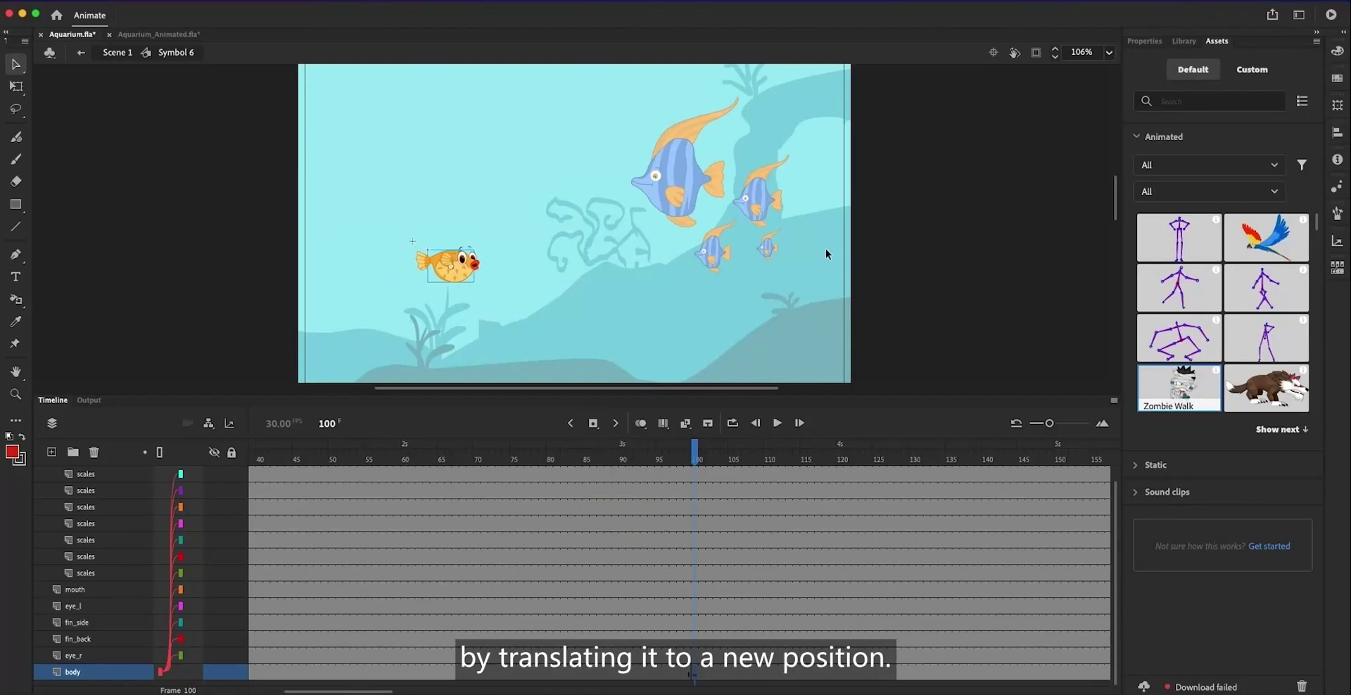
pyautogui.hotkey('shift', 'Right')
pyautogui.hotkey('shift', 'Right')
pyautogui.hotkey('shift', 'Right')
pyautogui.hotkey('shift', 'Right')
pyautogui.hotkey('shift', 'Right')
pyautogui.hotkey('shift', 'Right')
pyautogui.hotkey('shift', 'Right')
pyautogui.hotkey('shift', 'Right')
pyautogui.hotkey('shift', 'Right')
pyautogui.hotkey('shift', 'Right')
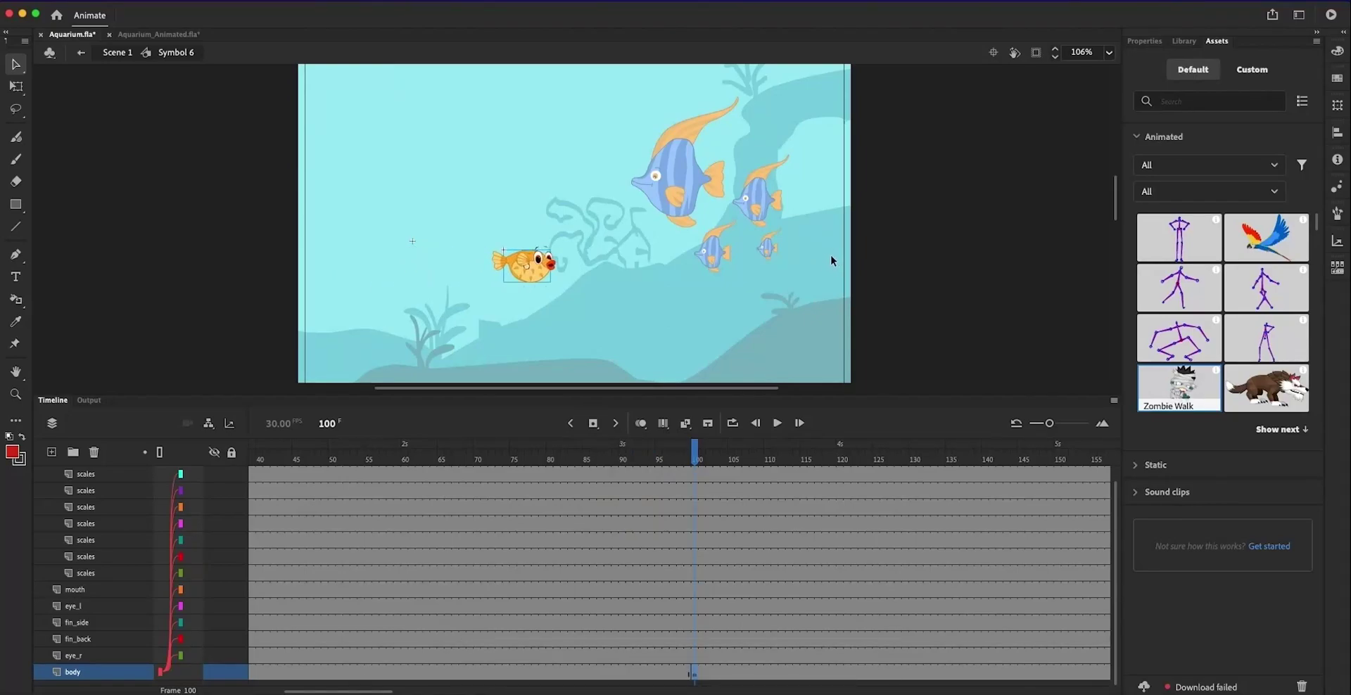
pyautogui.hotkey('shift', 'Left')
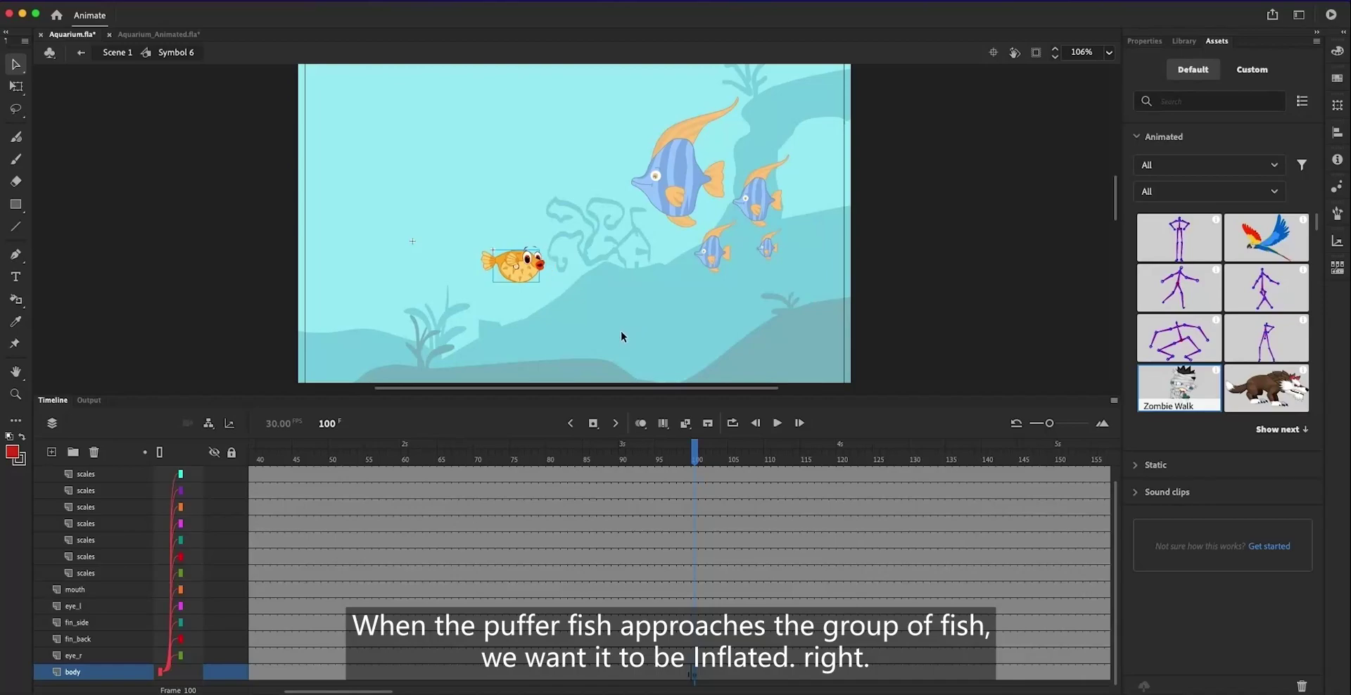
pyautogui.hotkey('shift', 'Left')
pyautogui.hotkey('shift', 'Left')
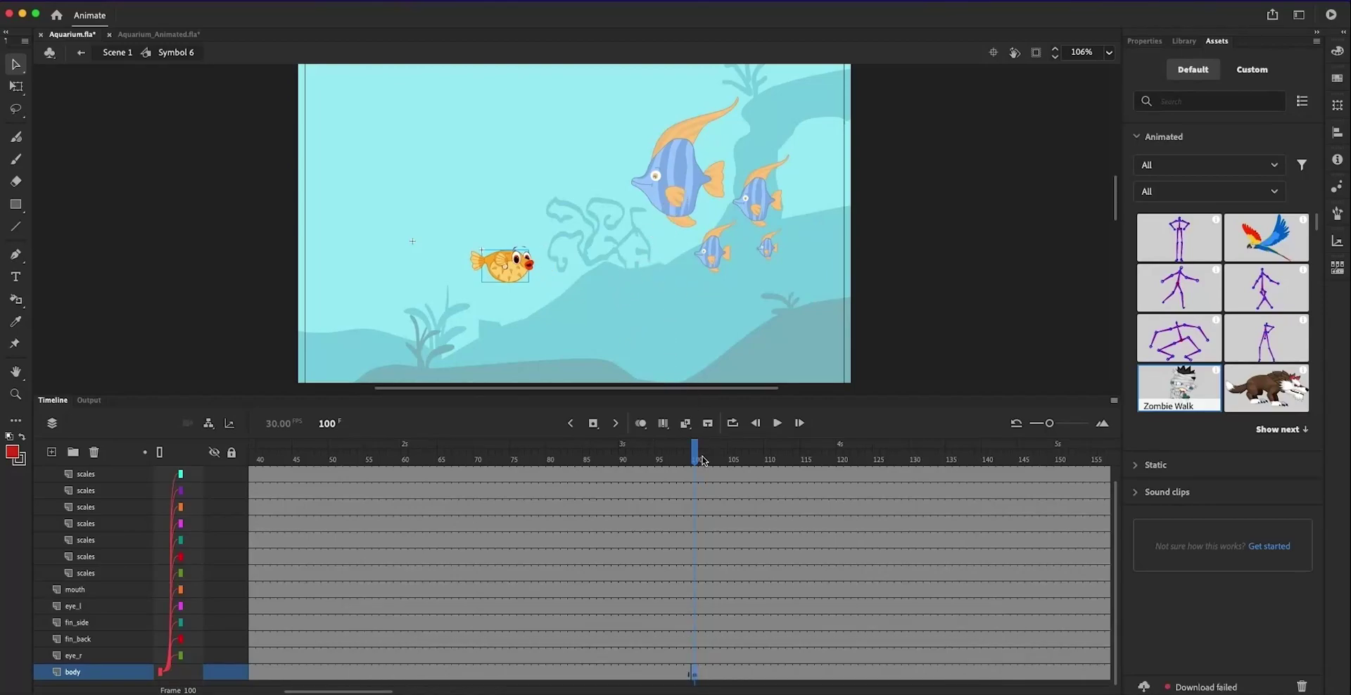
# Insert another keyframe on the body layer at frame 114.
pyautogui.moveTo(704, 456); pyautogui.dragTo(778, 457)
pyautogui.click(796, 665)
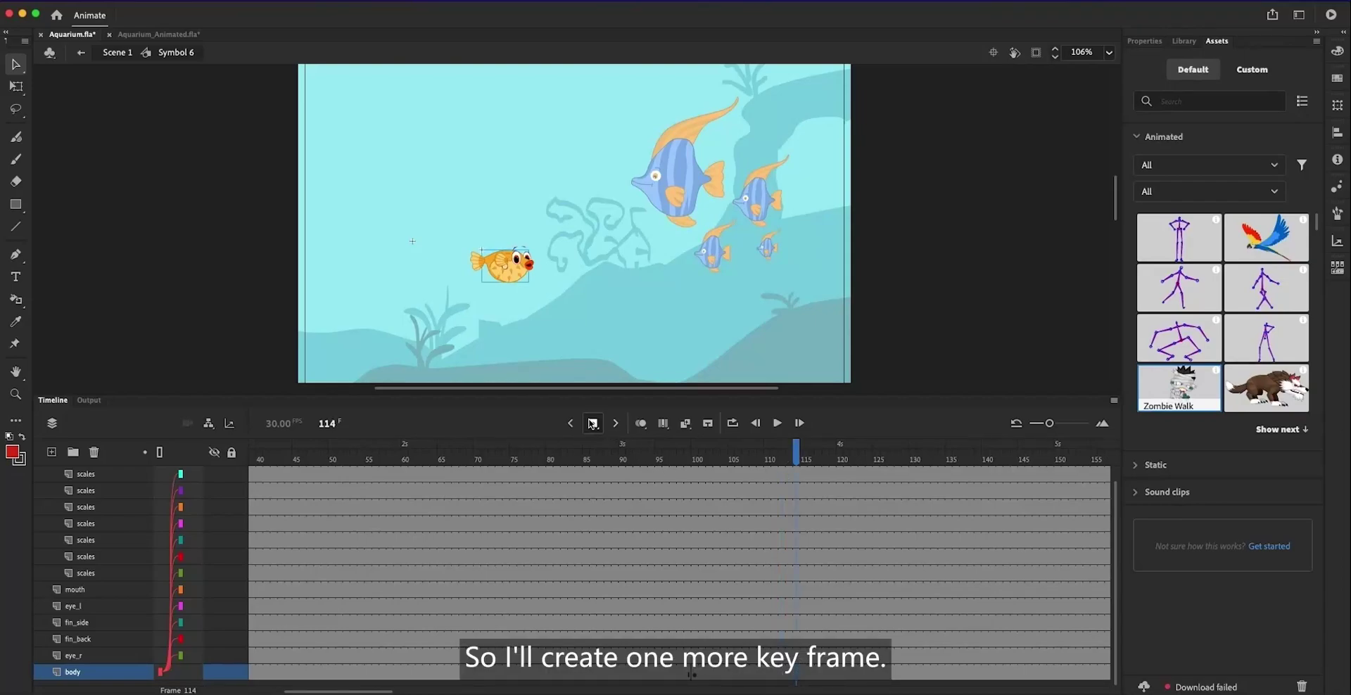
pyautogui.click(595, 425)
# Scale up only the puffer fish's body from its centre at frame 114 using Free Transform, without propagating the scale to its child layers.
pyautogui.press('q')
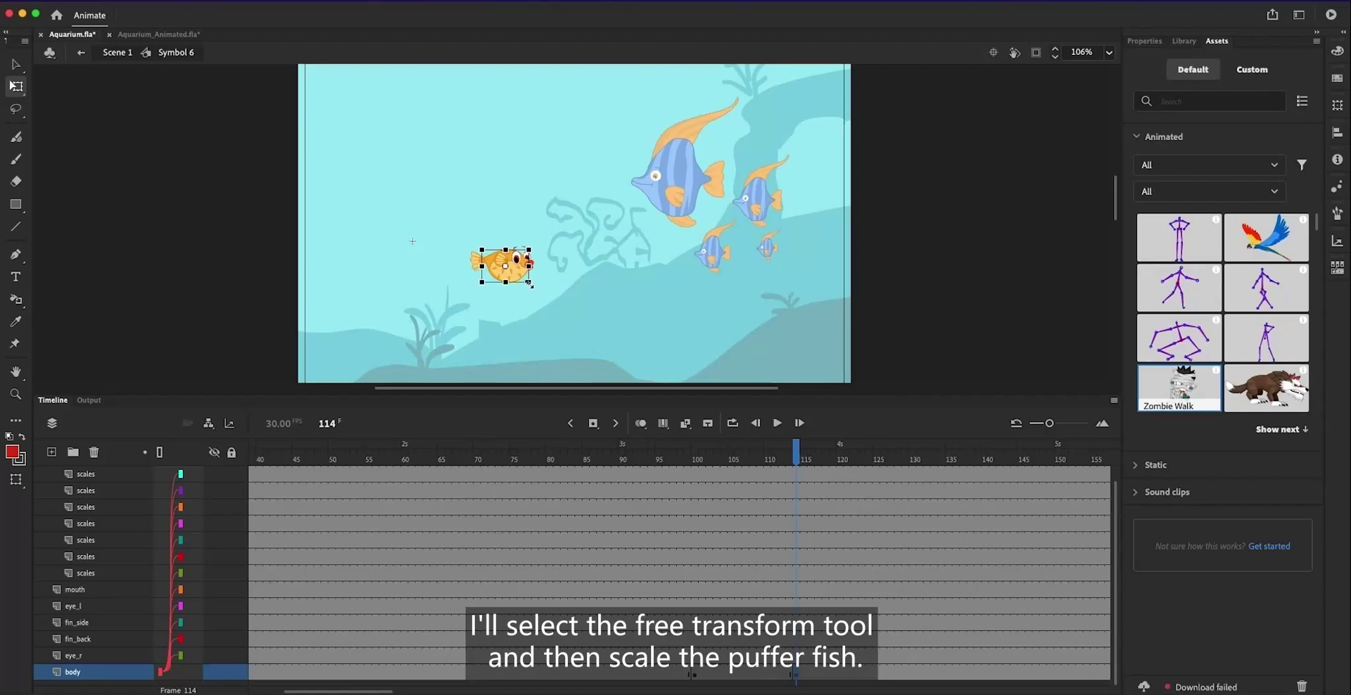
pyautogui.moveTo(526, 284); pyautogui.dragTo(540, 294)
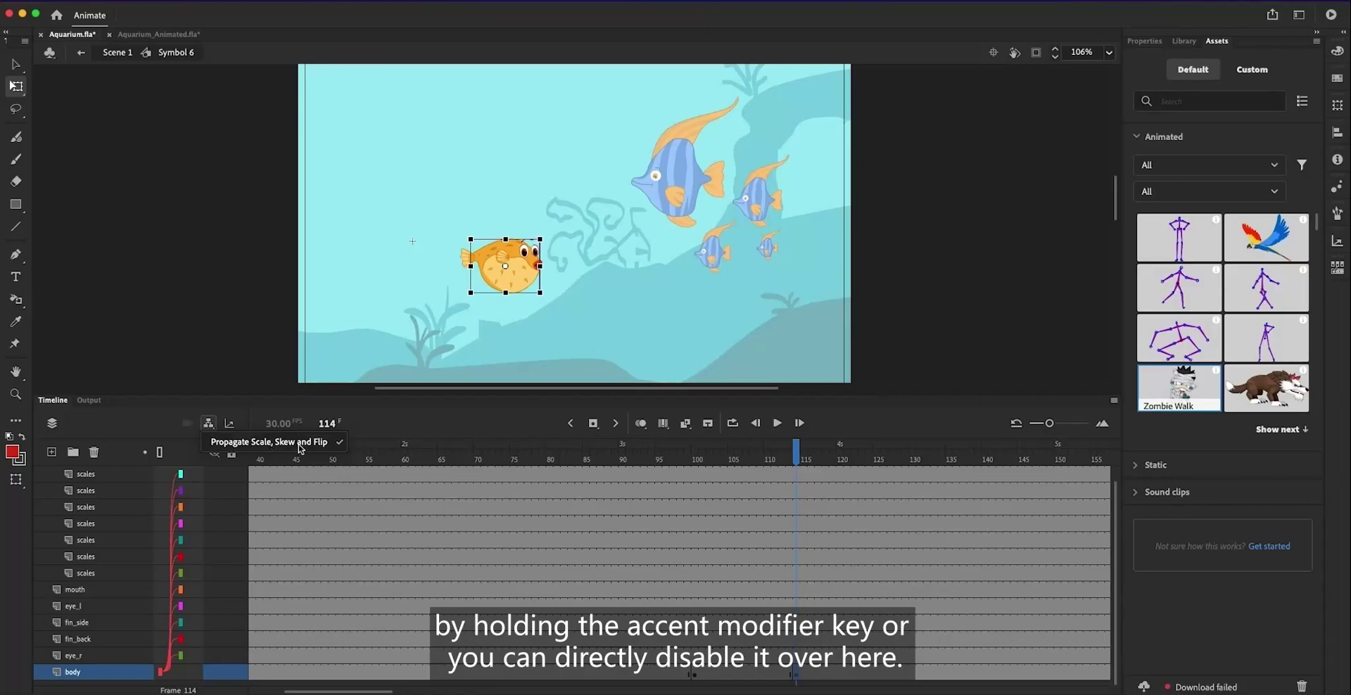
pyautogui.click(561, 314)
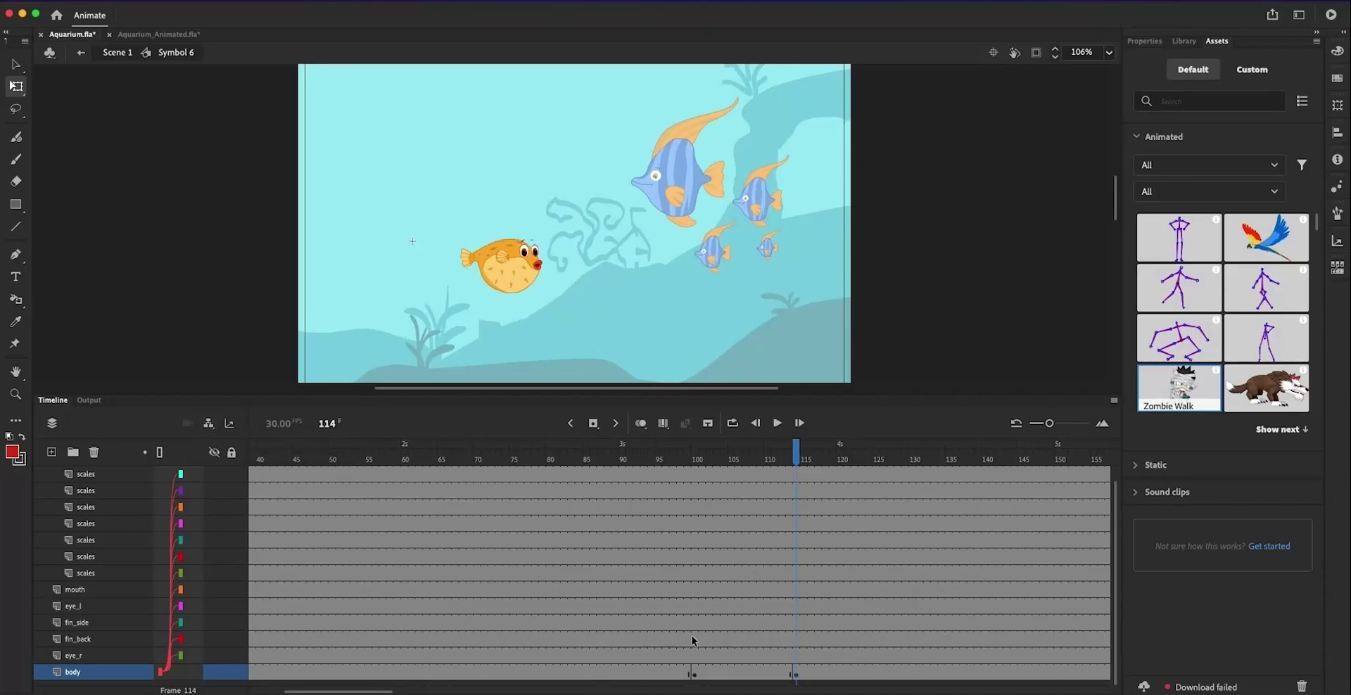
# Keyframe the body layer at the last frame, 320, and move the inflated puffer fish horizontally off the stage past the angelfish.
pyautogui.hotkey('shift', '.')
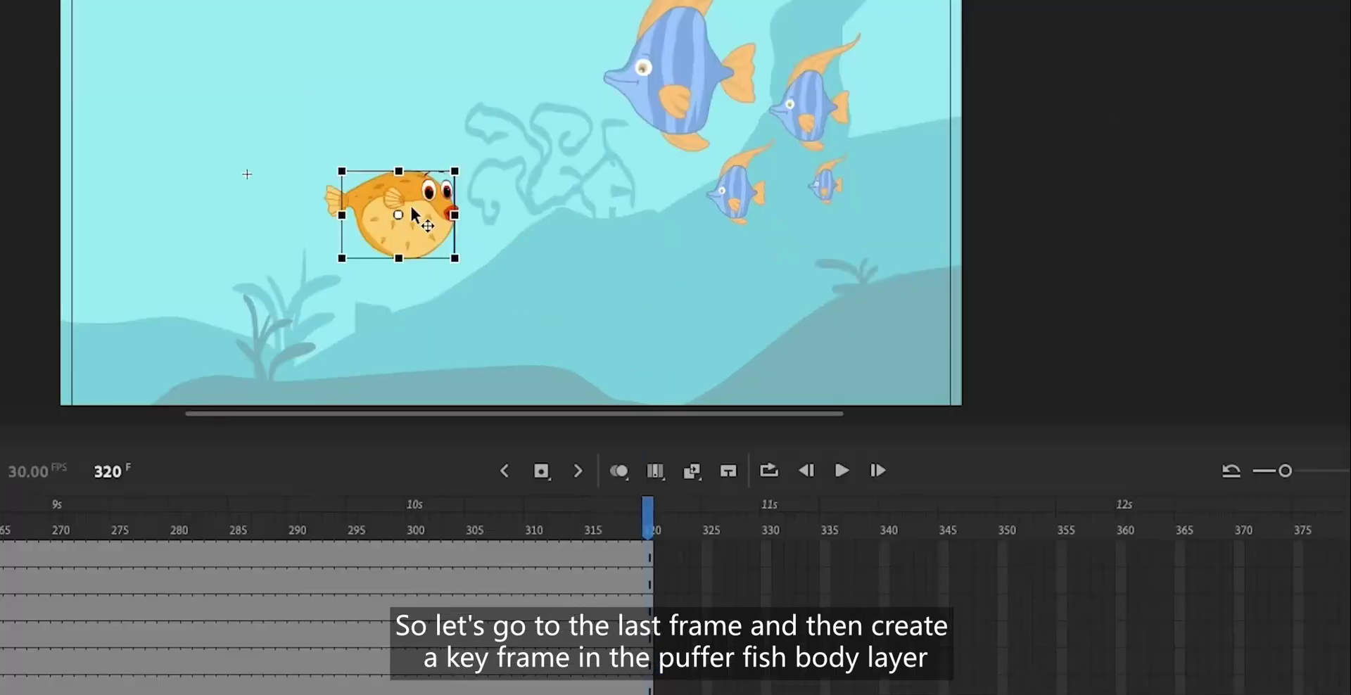
pyautogui.moveTo(415, 211); pyautogui.dragTo(1052, 204)
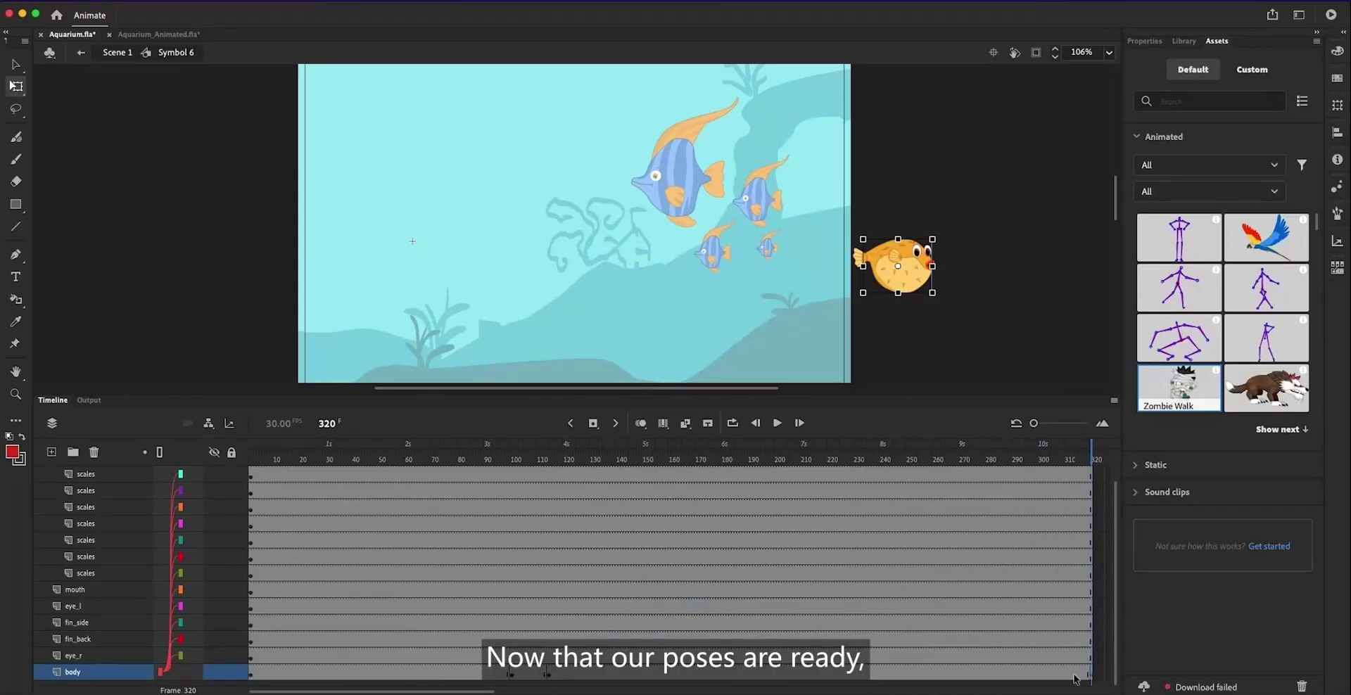
# Create classic tweens between all the keyframes on the body layer, through frame 320.
pyautogui.click(1075, 677)
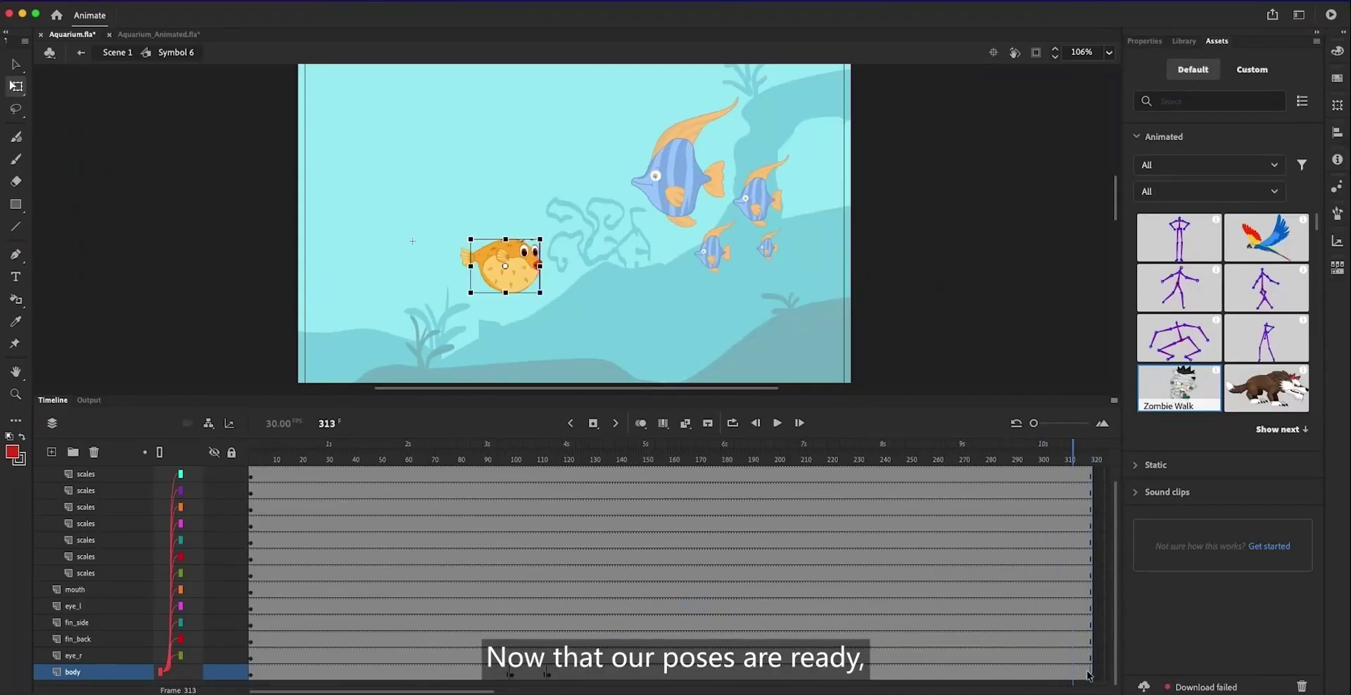
pyautogui.moveTo(287, 672); pyautogui.dragTo(1091, 674)
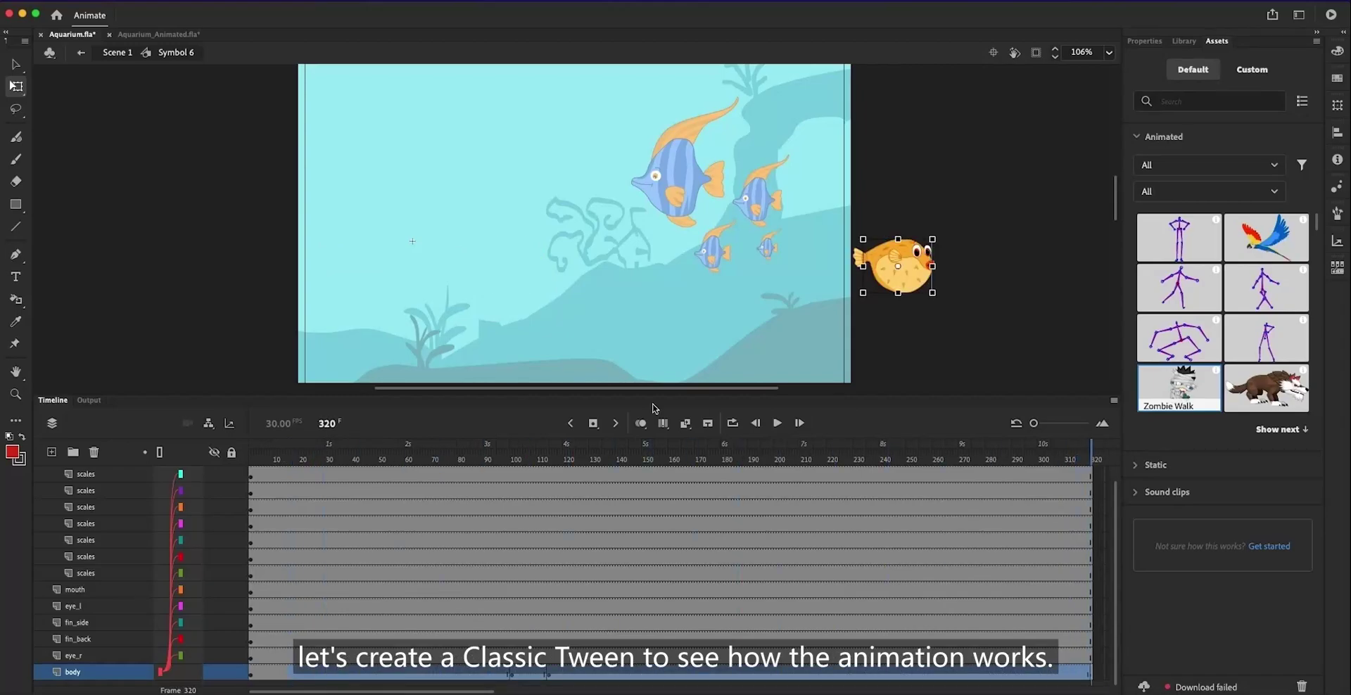
pyautogui.click(689, 422)
# Return to Scene 1 and play the animation from frame 1 to review the puffer fish swimming and inflating near the angelfish.
pyautogui.click(114, 52)
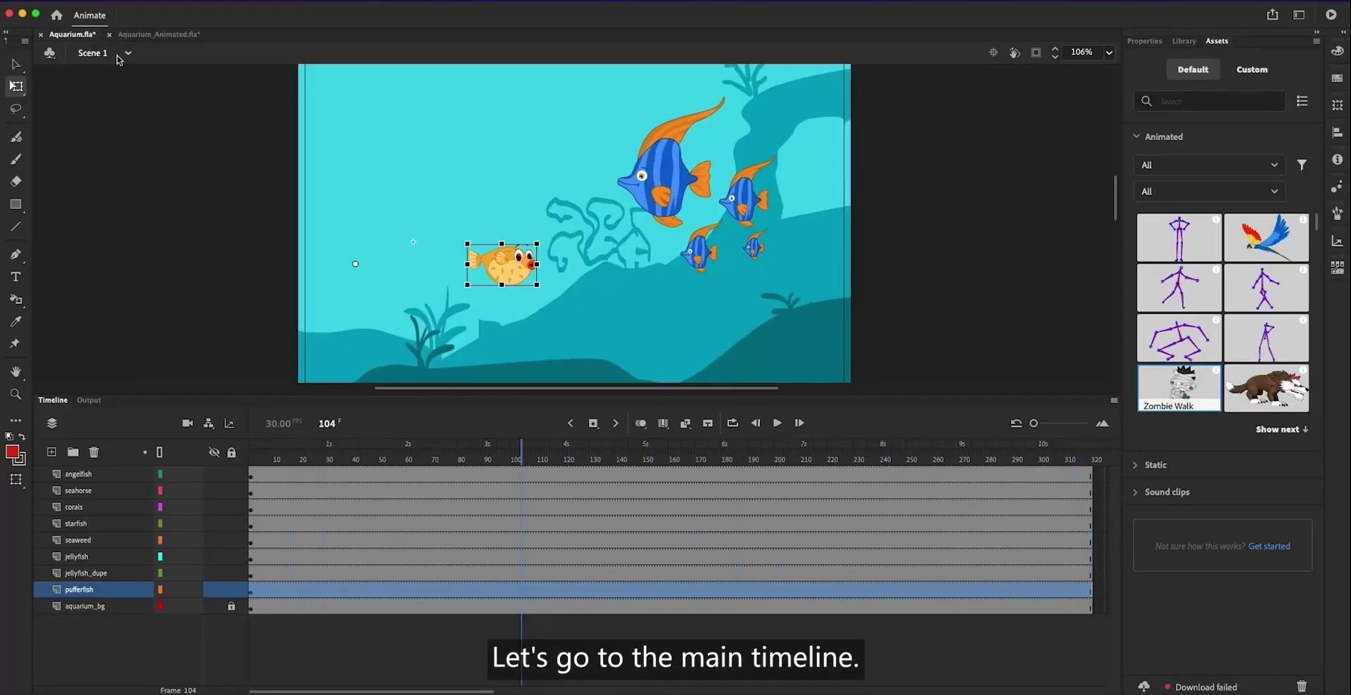
pyautogui.moveTo(351, 474); pyautogui.dragTo(261, 486)
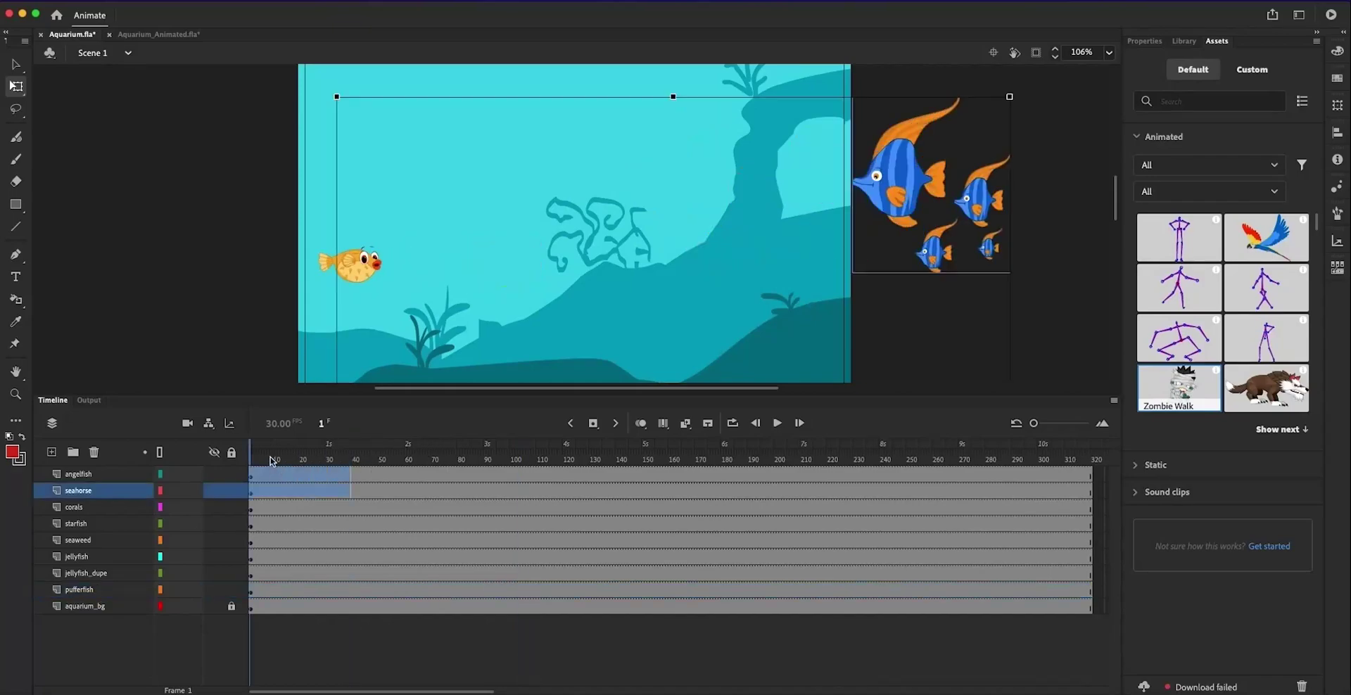
pyautogui.press('Return')
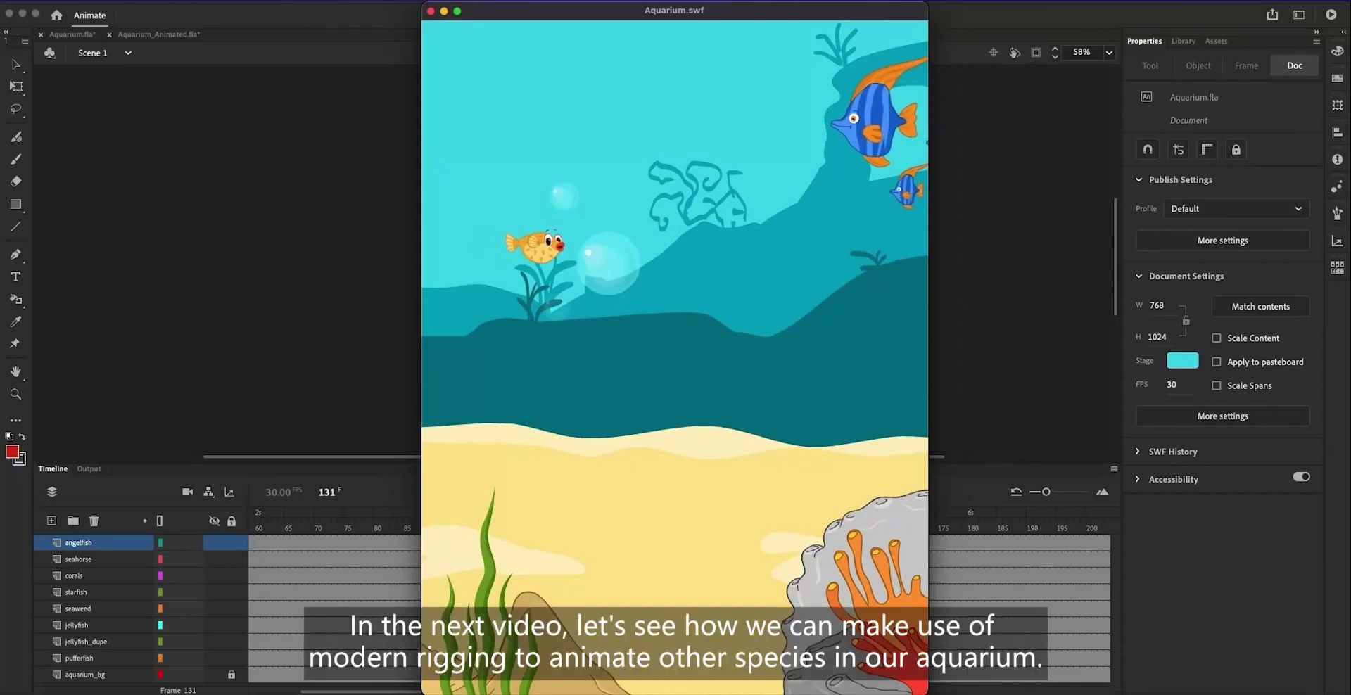
pyautogui.click(928, 9)
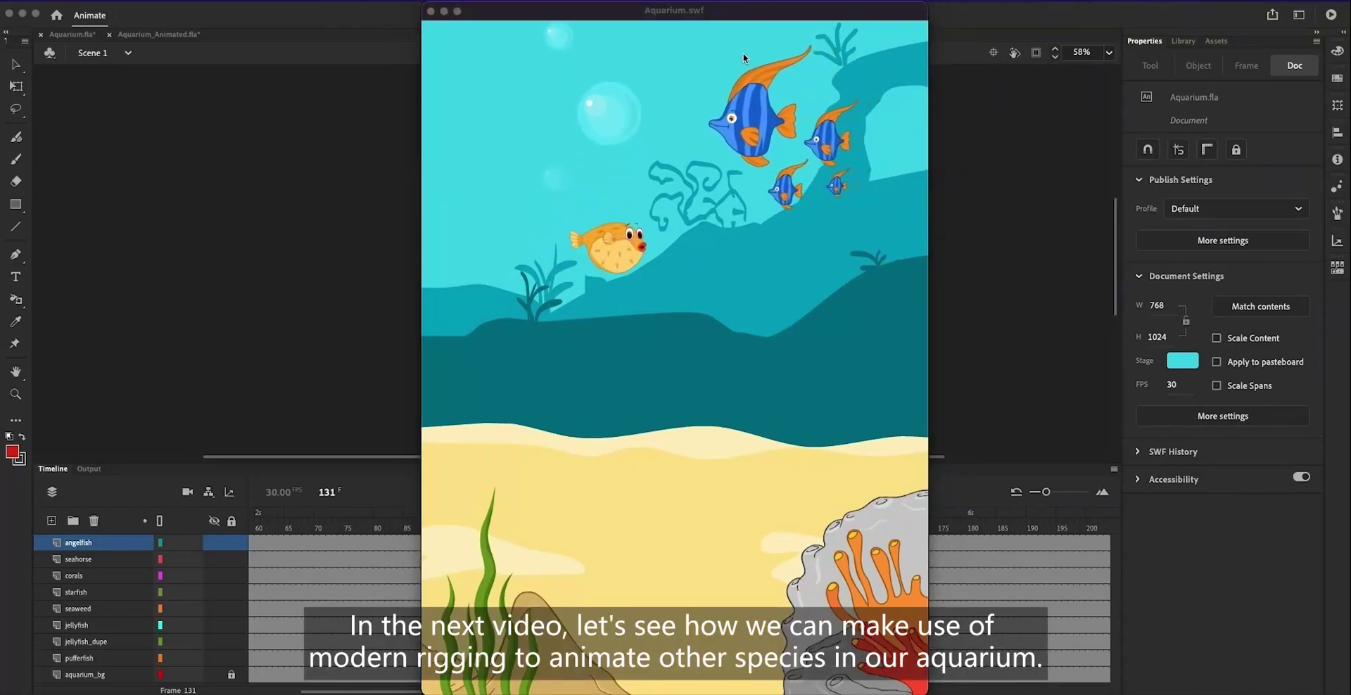